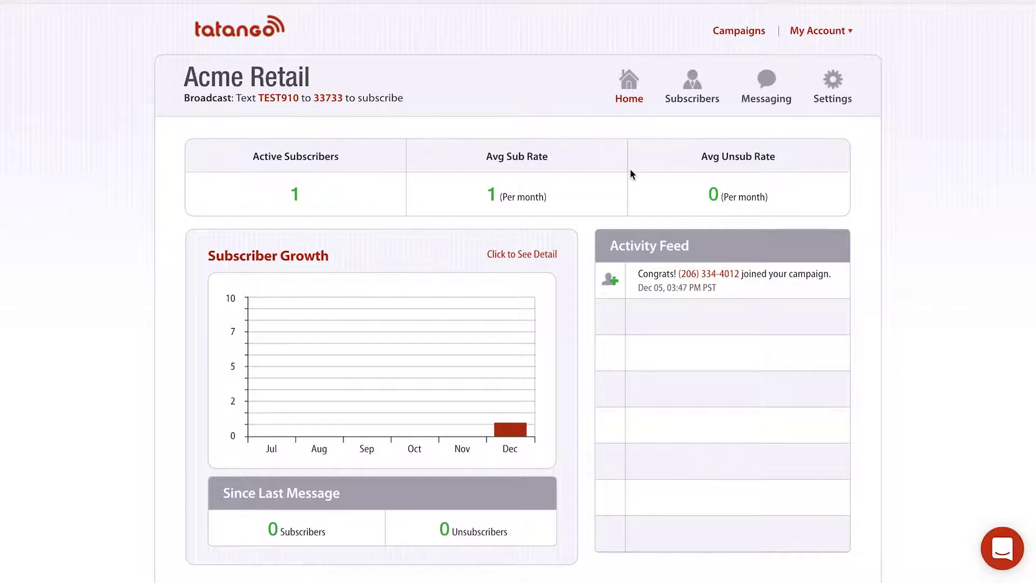
Start a blank SMS message from the Acme Retail Messaging page
click(768, 79)
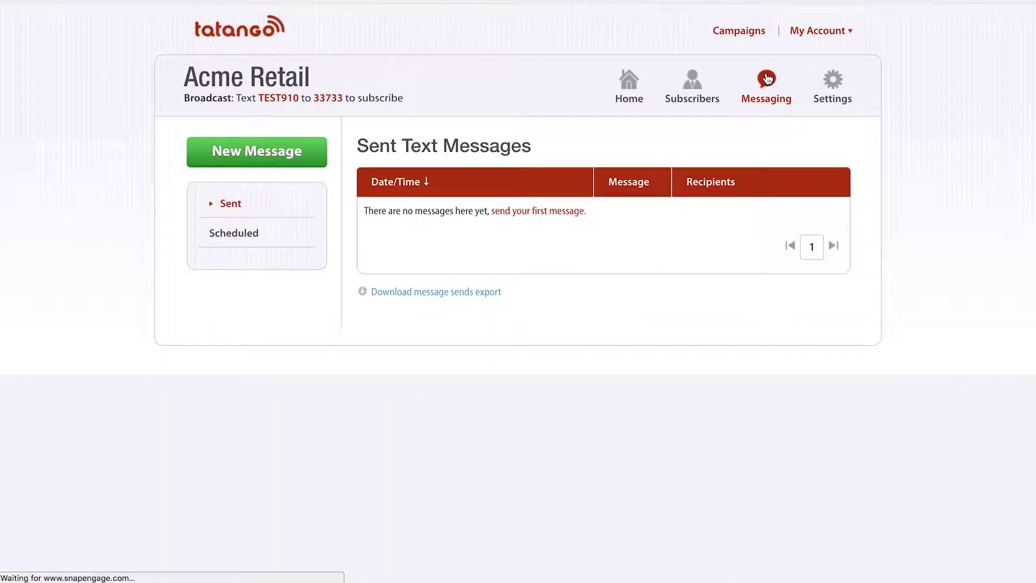
click(277, 154)
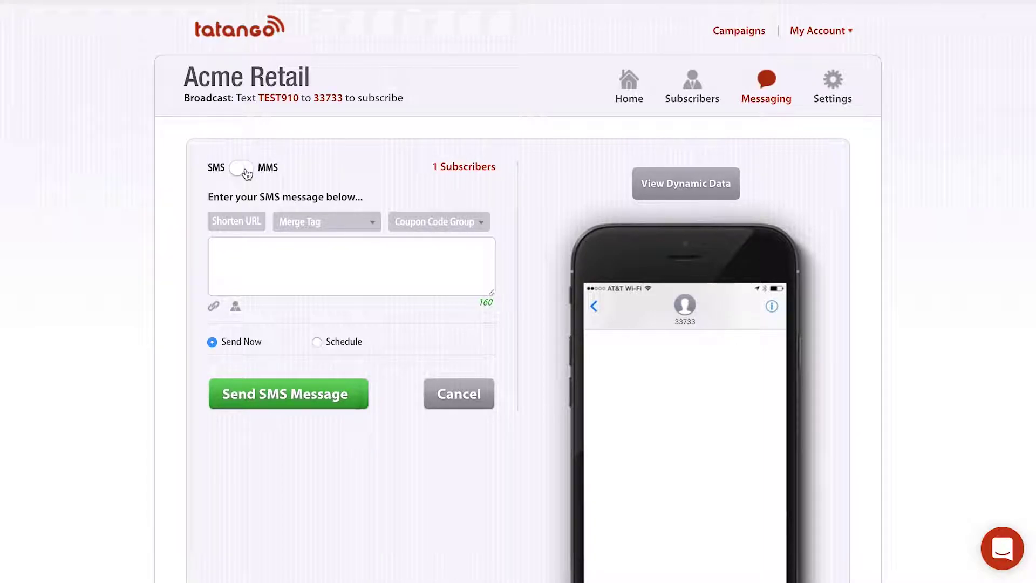
click(433, 164)
drag(433, 164, 494, 167)
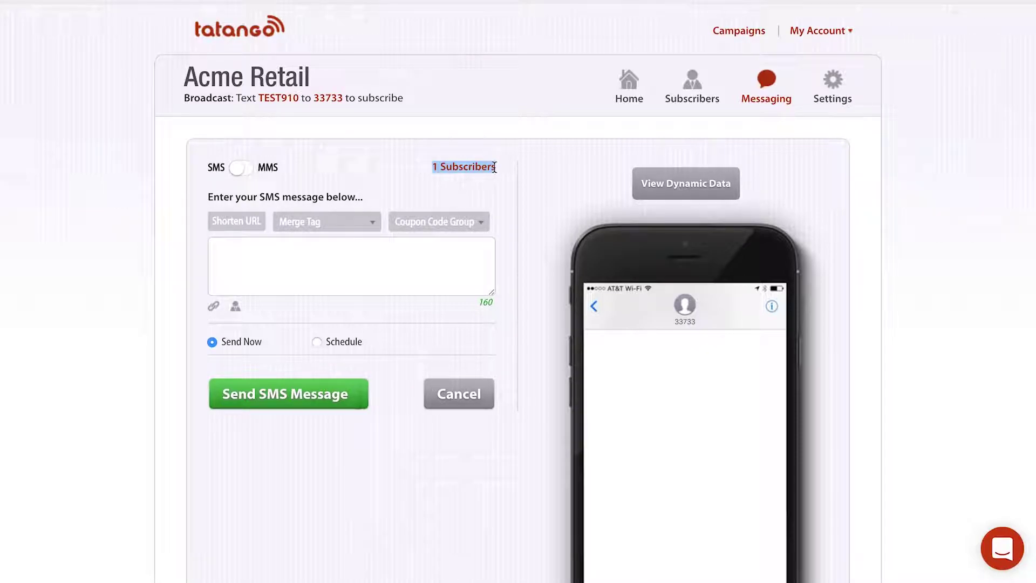
click(374, 247)
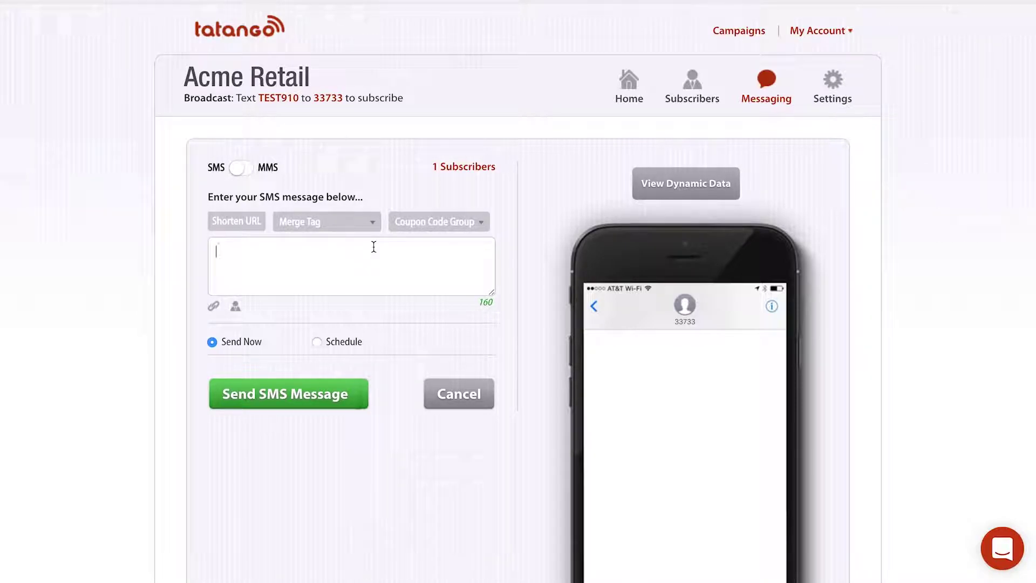
Enter 'acme retail: show this text message for 50% off your purchase.' and remove the trailing dashes
text(acme re)
text(tail:)
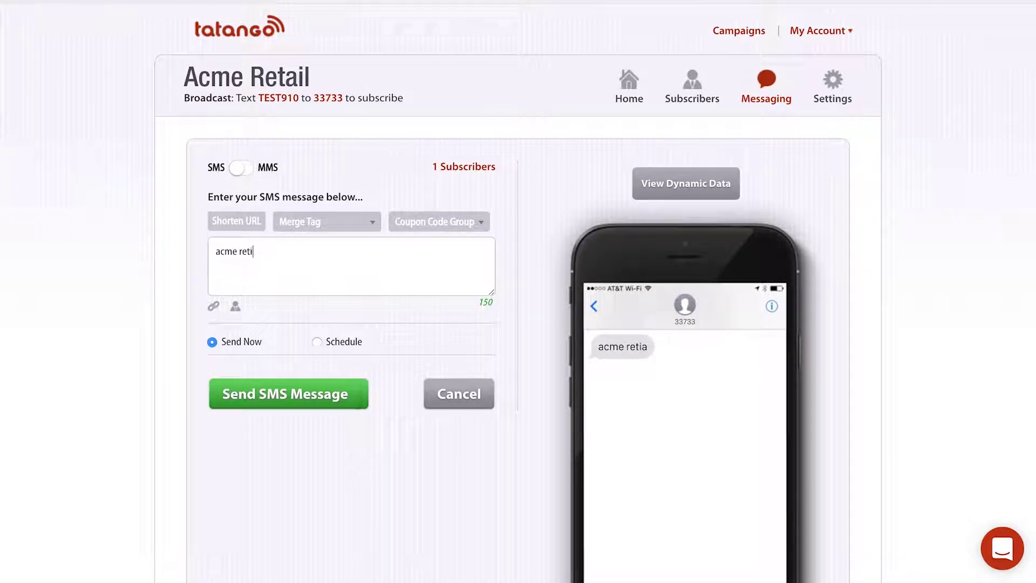
text( show th)
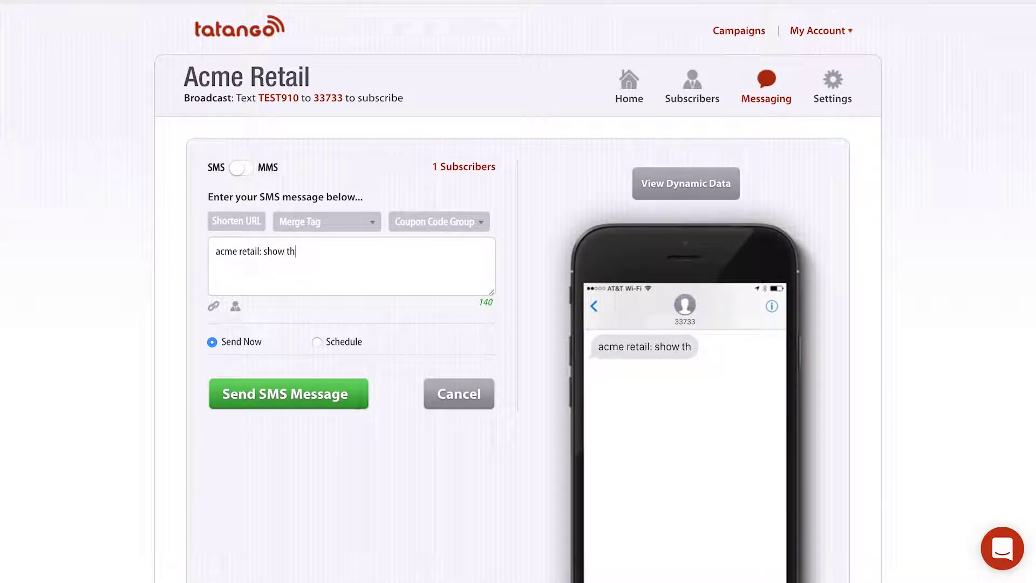
text(is text message f)
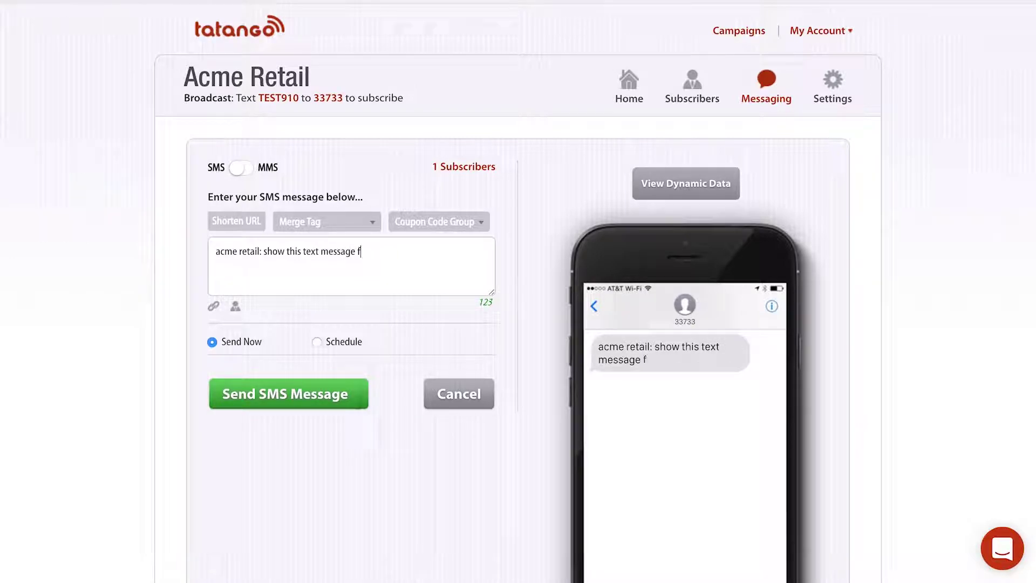
text(or 50% off your purchase.)
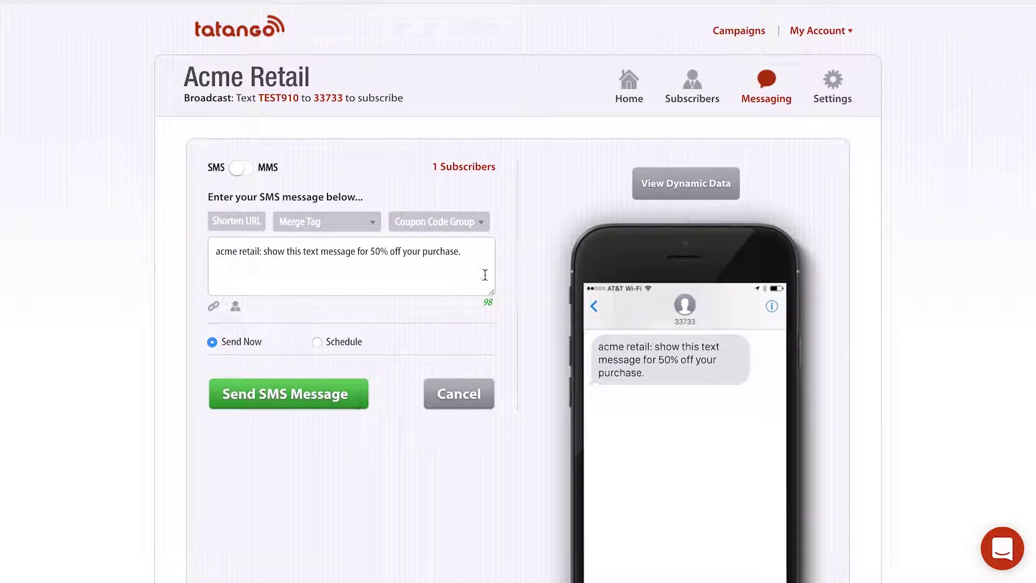
text( -----------)
drag(463, 252, 485, 269)
key(BackSpace)
click(232, 222)
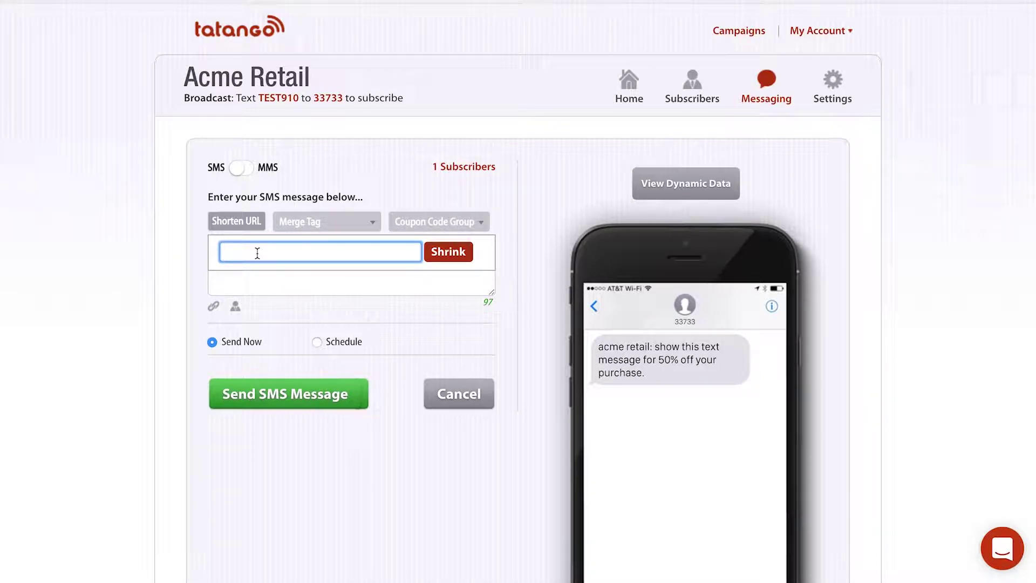
text(http://www.tatango.com)
click(439, 252)
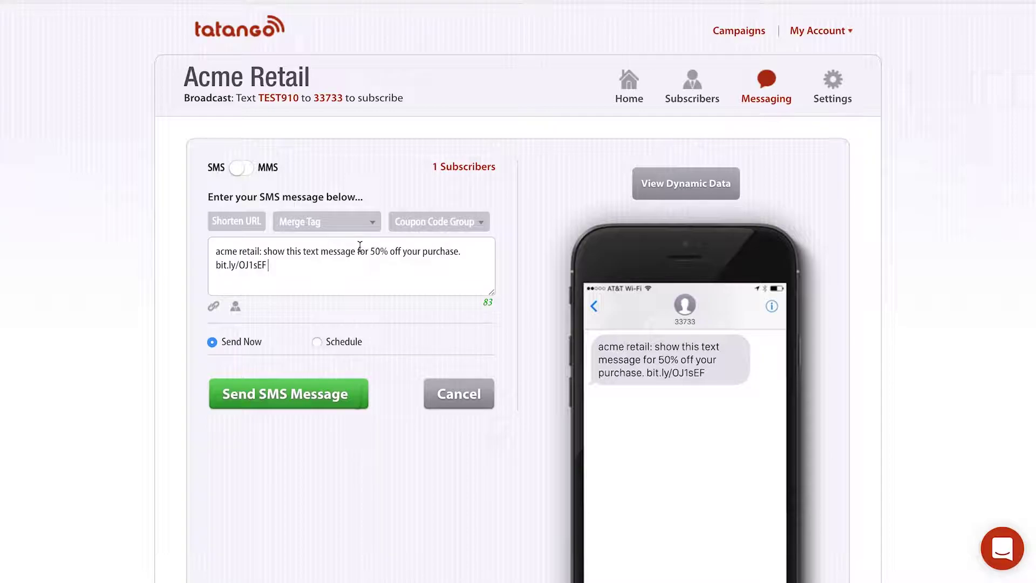
click(334, 229)
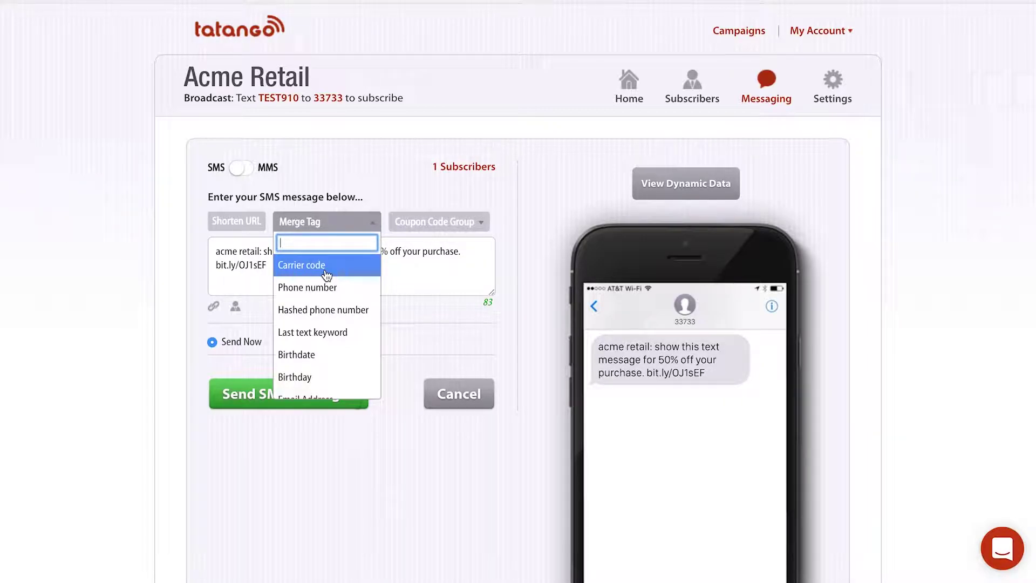
Insert the Phone number merge tag {CPHONE} after the bit.ly link
scroll(325, 320, down, 3)
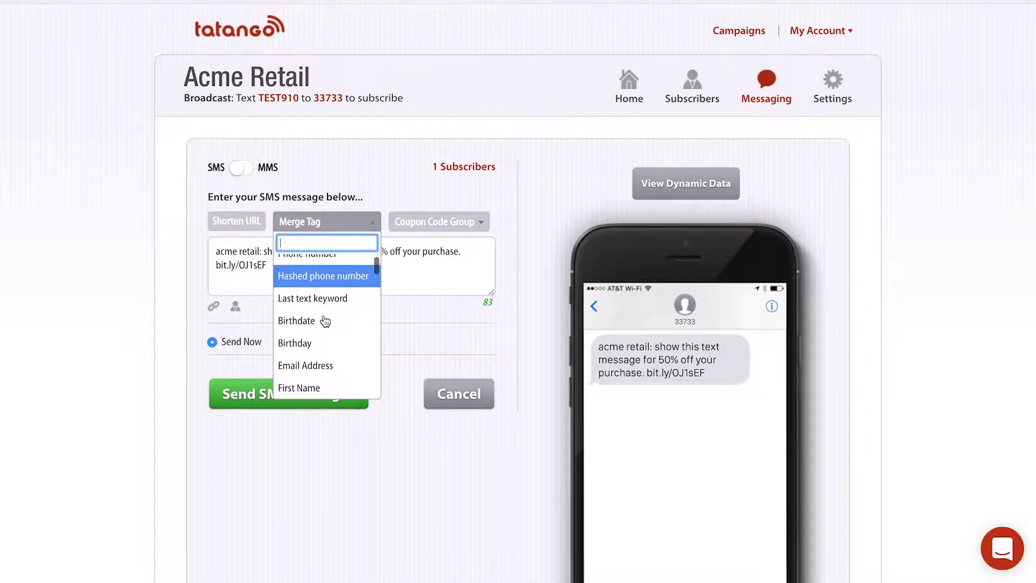
scroll(325, 320, down, 2)
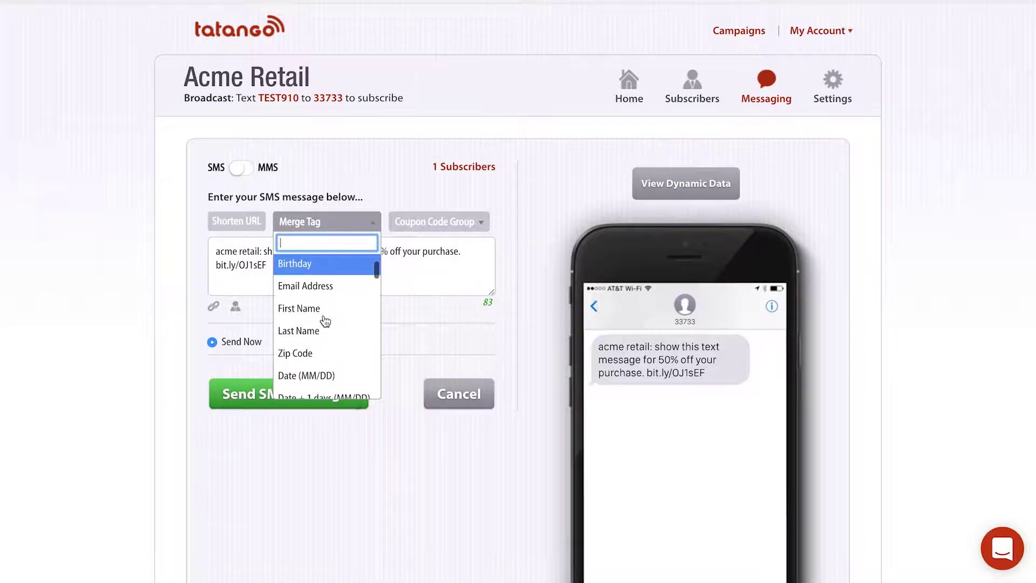
scroll(325, 321, down, 2)
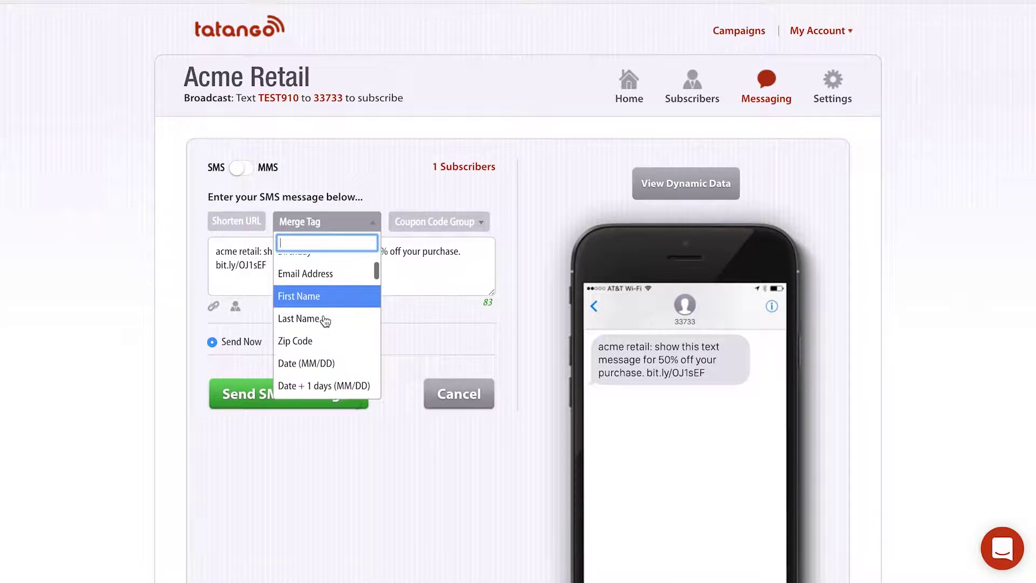
scroll(325, 320, up, 5)
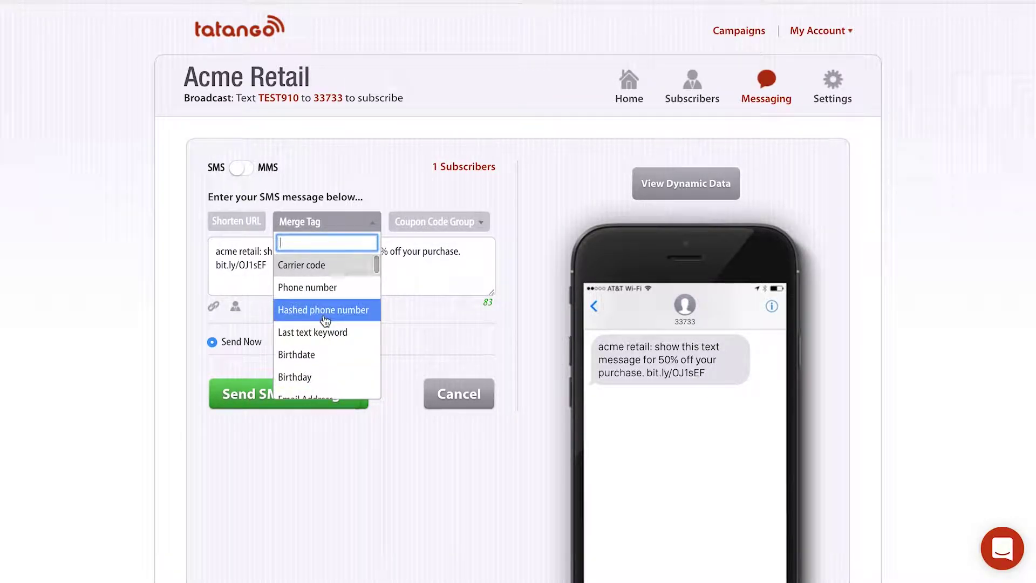
click(334, 288)
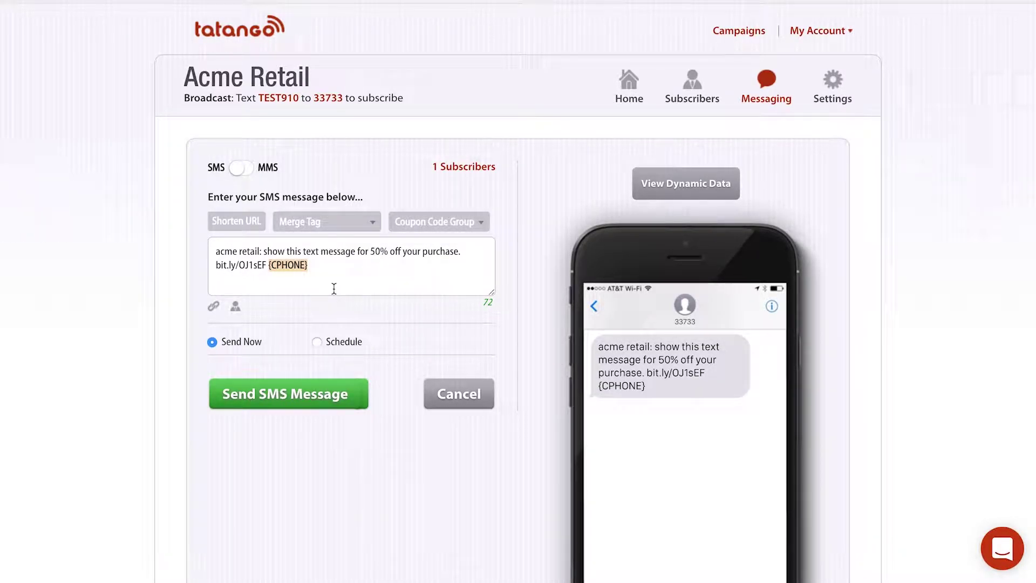
Put the label 'show your phone number:' directly before the {CPHONE} tag
click(268, 265)
key(BackSpace)
text(show your n)
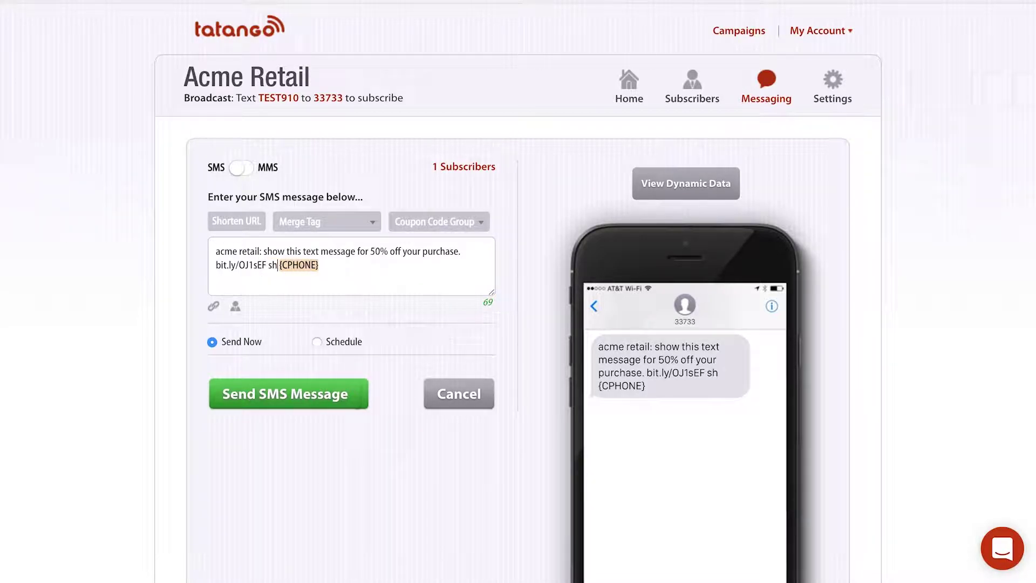
key(BackSpace)
text(phone num)
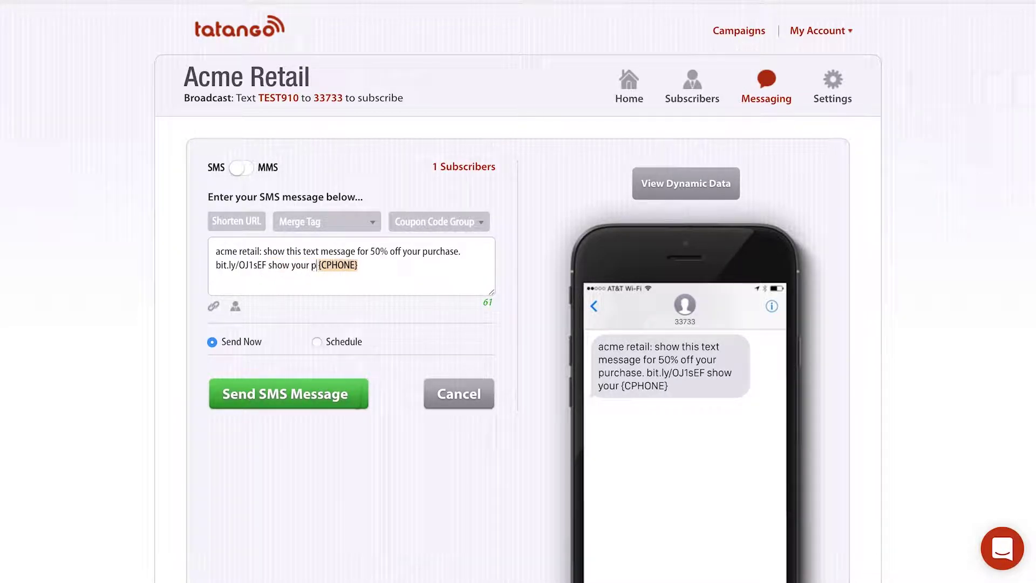
text(ber:)
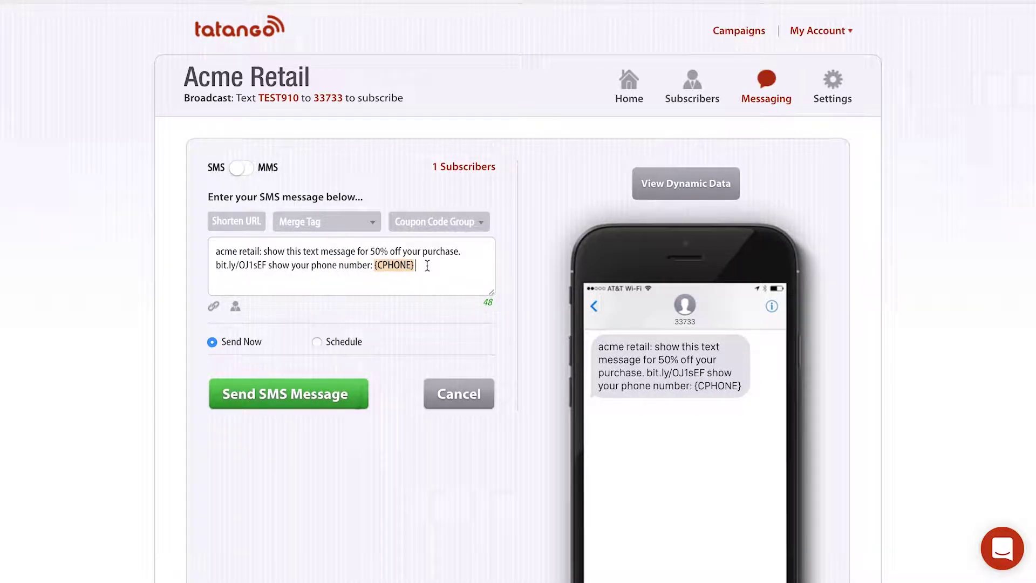
drag(416, 265, 374, 265)
click(345, 266)
Turn on View Dynamic Data and highlight the substituted subscriber number in the phone preview
click(681, 189)
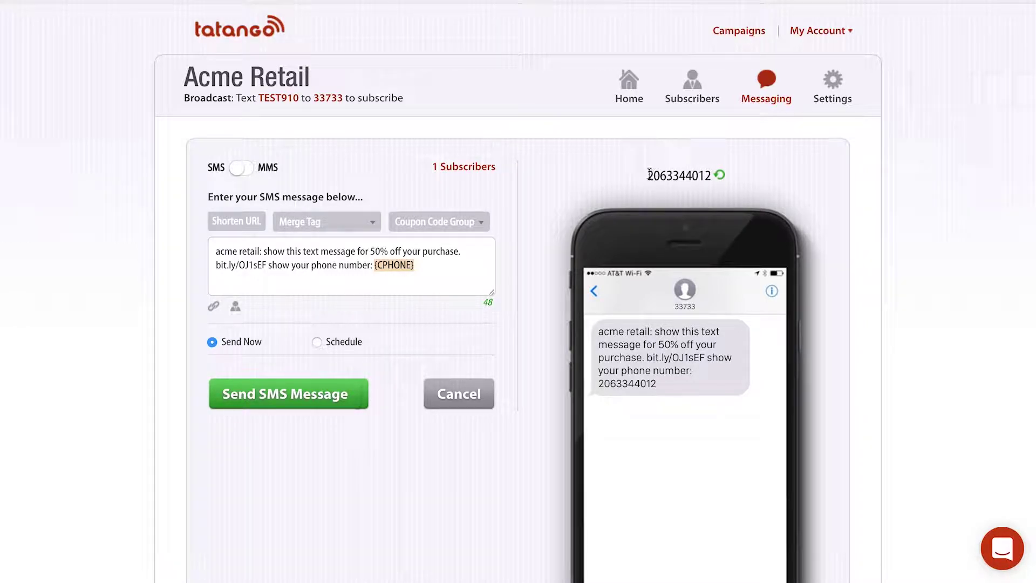
drag(647, 172, 714, 176)
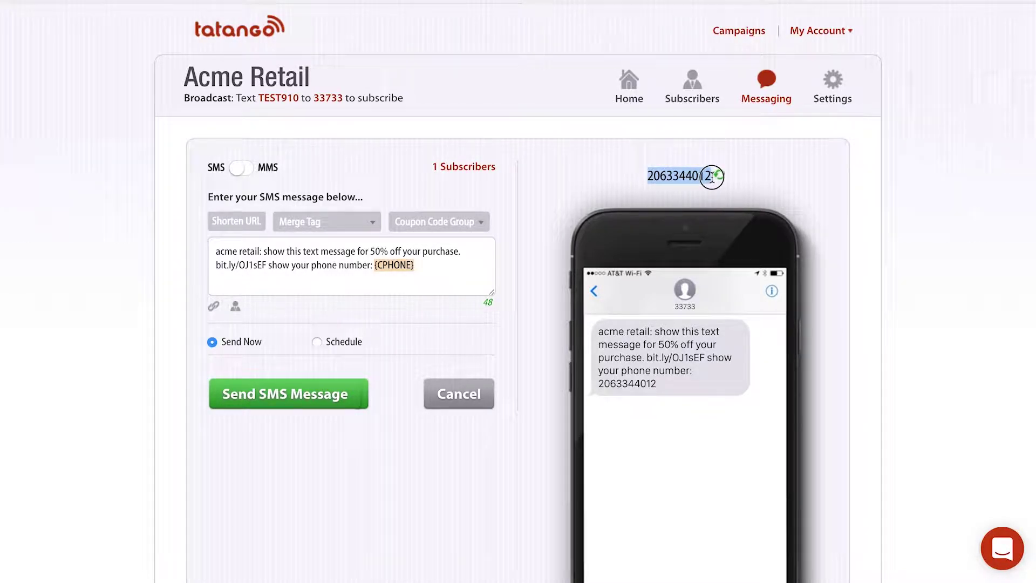
drag(665, 383, 599, 385)
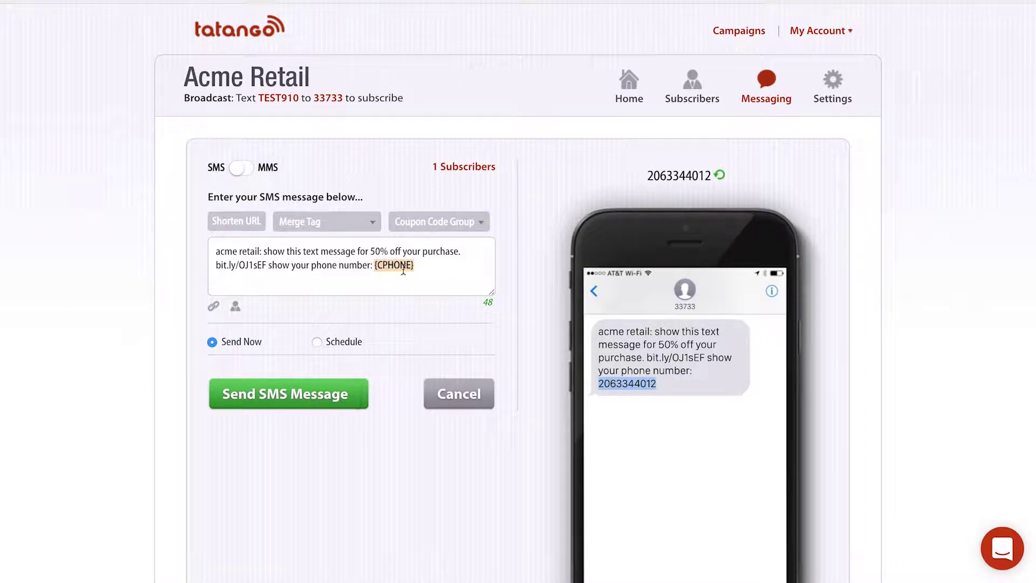
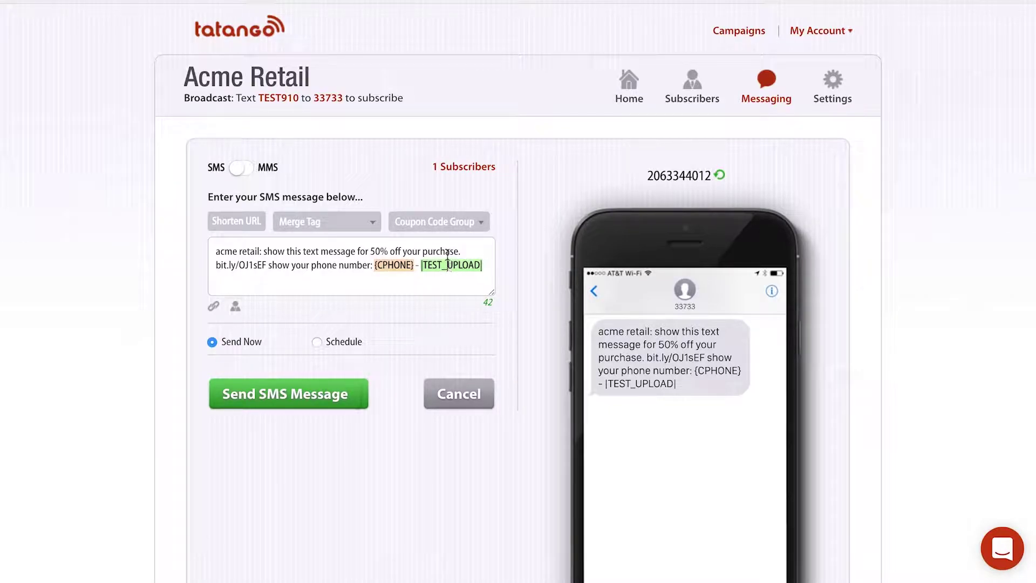
Append the TEST_UPLOAD (1/3) coupon group tag to the end of the message
click(445, 223)
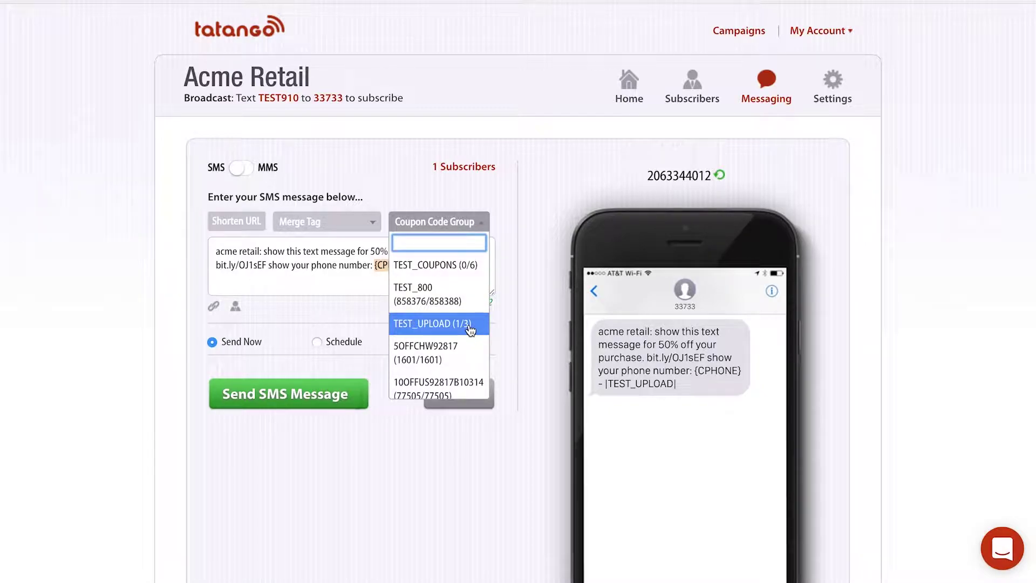
click(471, 326)
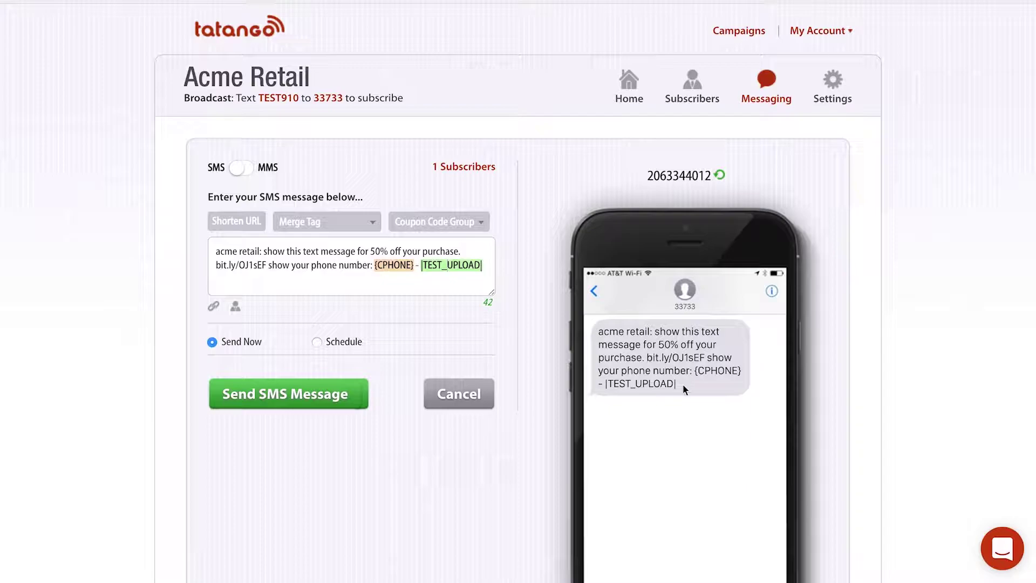
Refresh the phone preview with sample tag values and highlight the sample coupon code 123
click(723, 176)
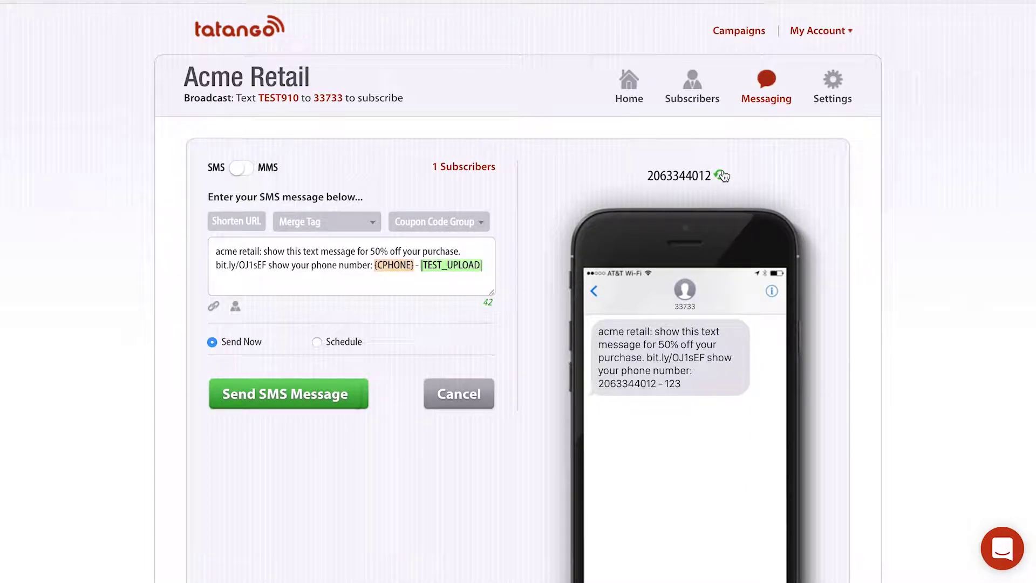
drag(666, 382, 681, 381)
Change delivery from Send Now to Schedule, keeping the On Exactly timing option
click(301, 264)
click(318, 342)
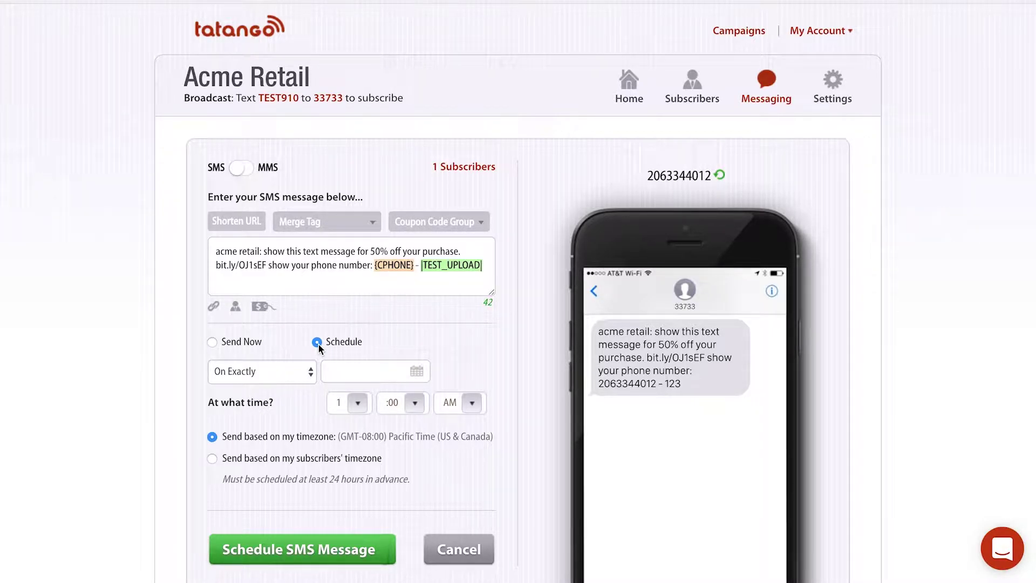
click(284, 368)
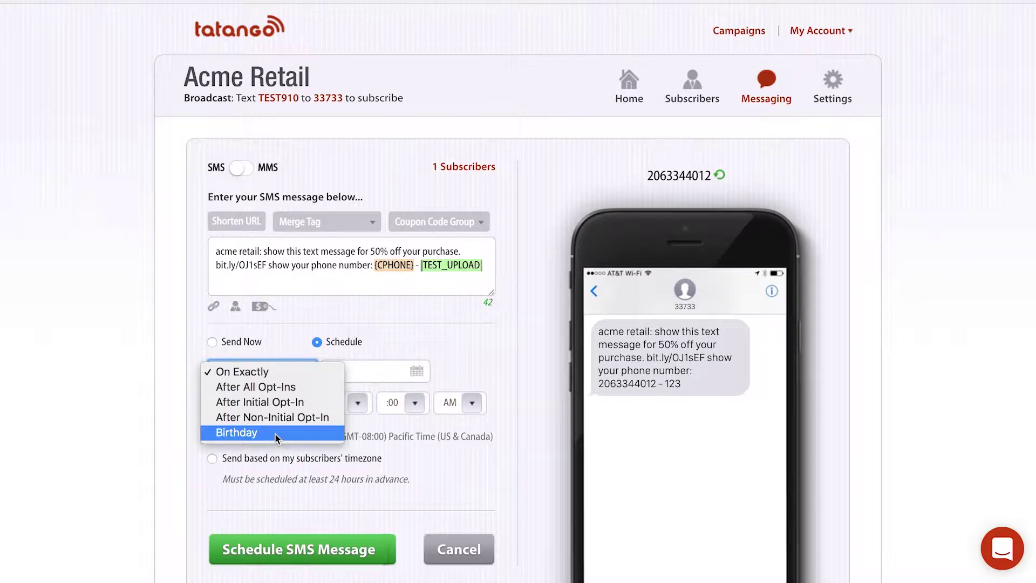
click(254, 370)
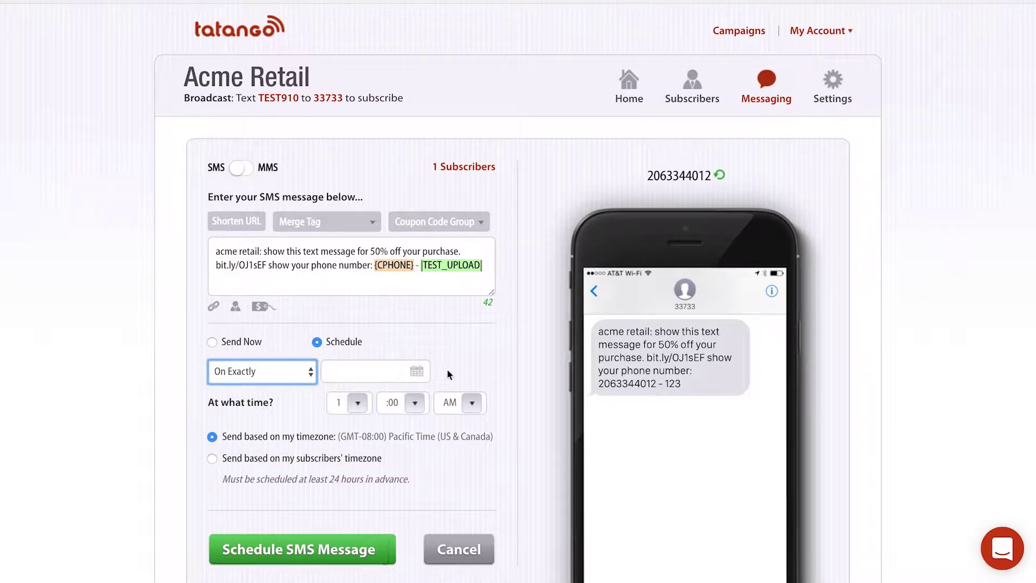
Set the send date to 12/06/2017 at 1:00 PM, based on subscribers' timezone
click(418, 369)
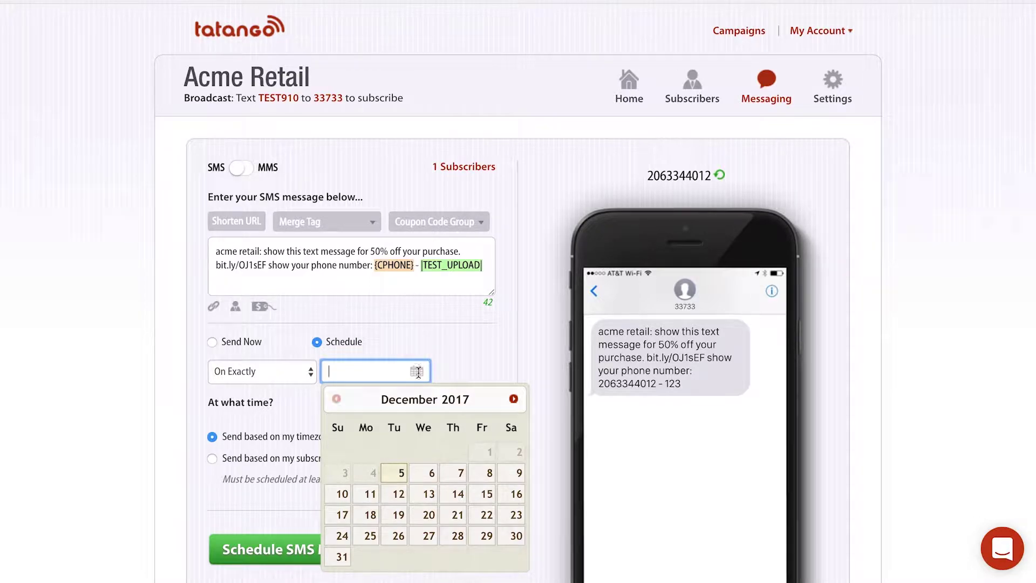
click(433, 476)
click(471, 403)
click(455, 452)
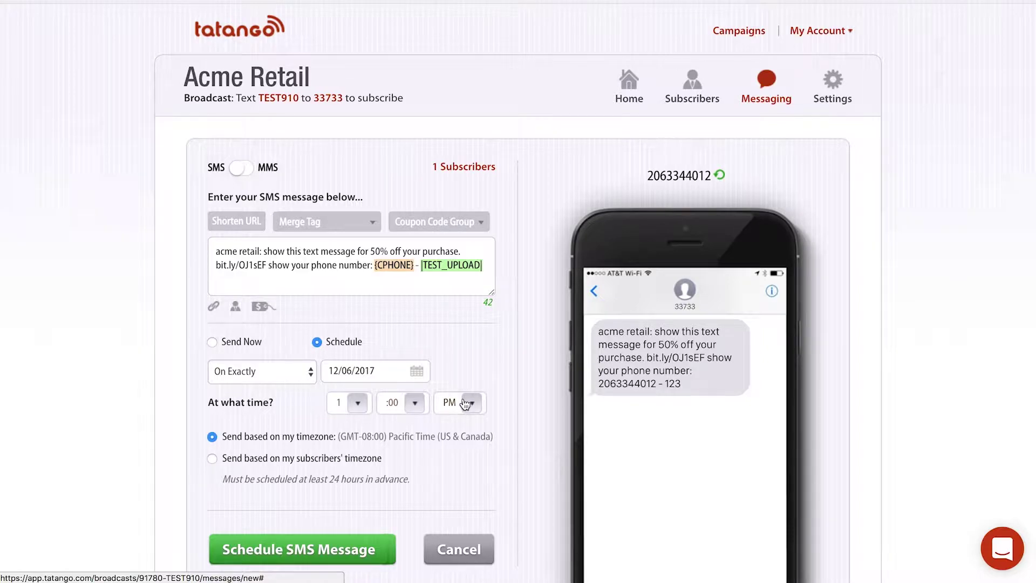
scroll(342, 403, down, 3)
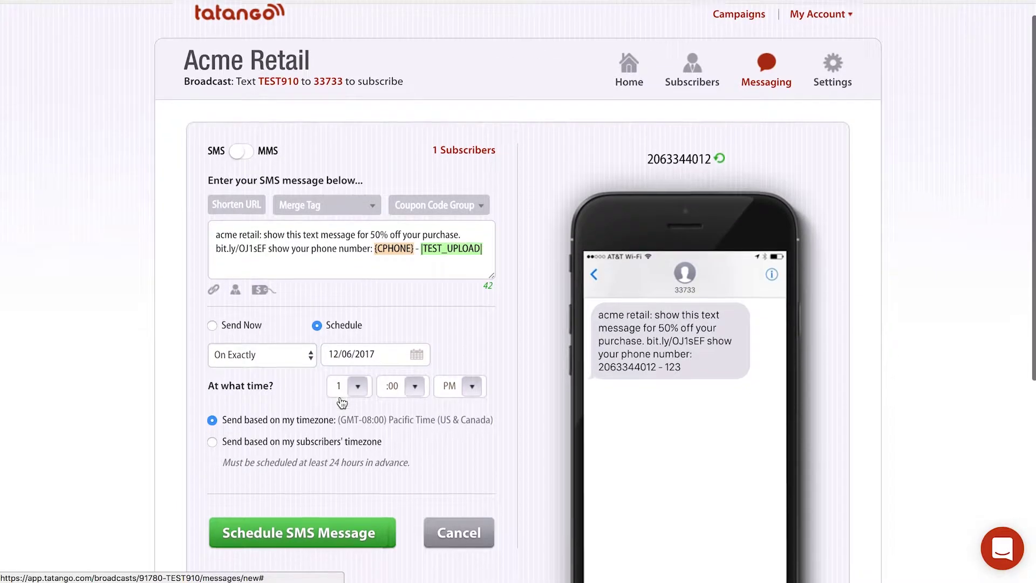
scroll(343, 403, down, 3)
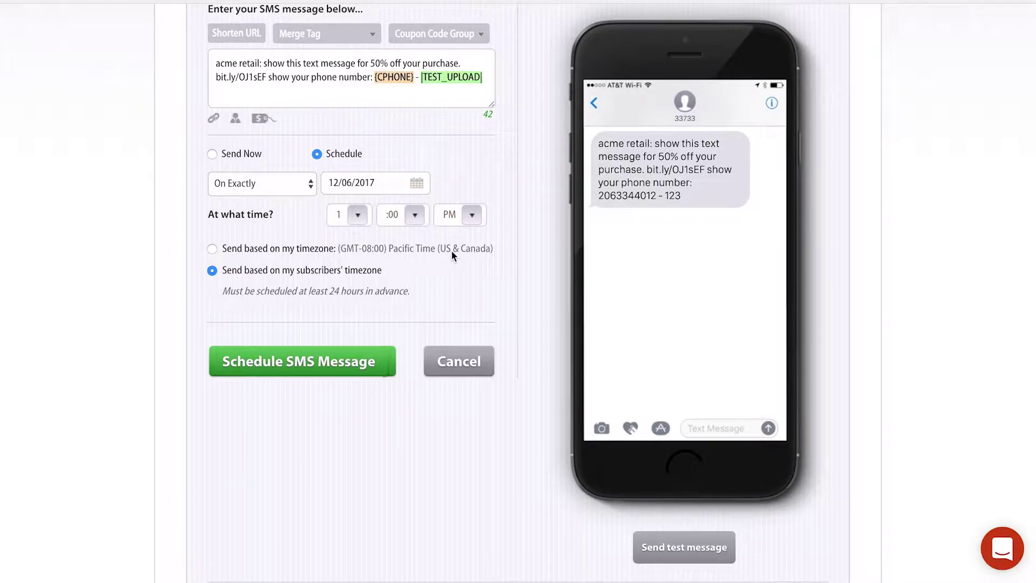
scroll(452, 253, down, 1)
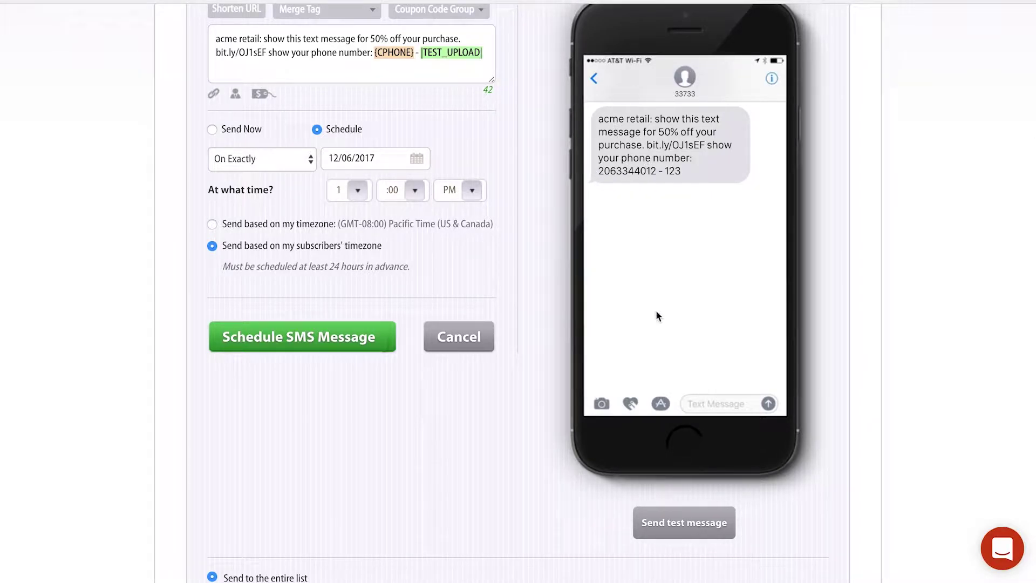
click(674, 519)
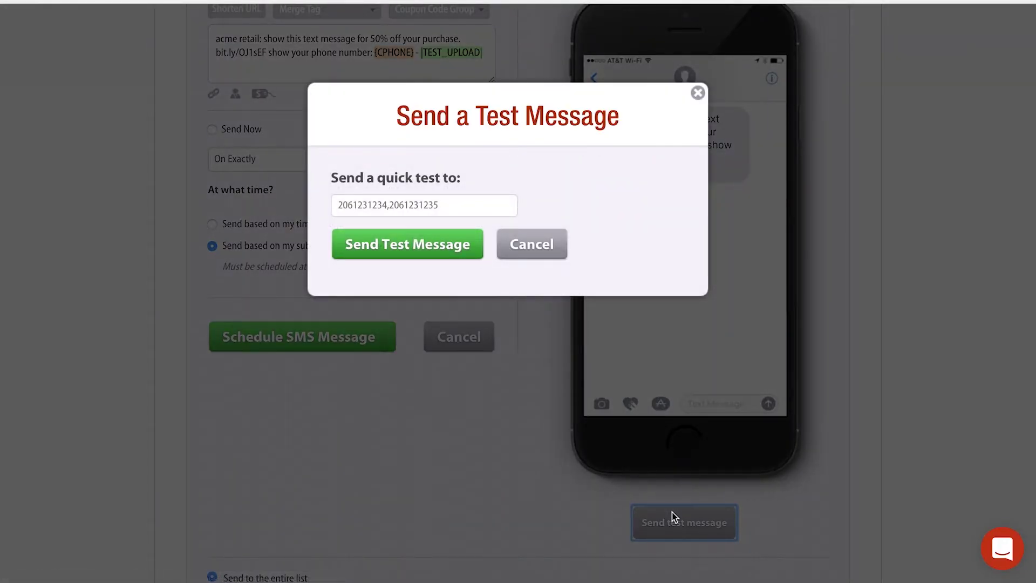
click(398, 211)
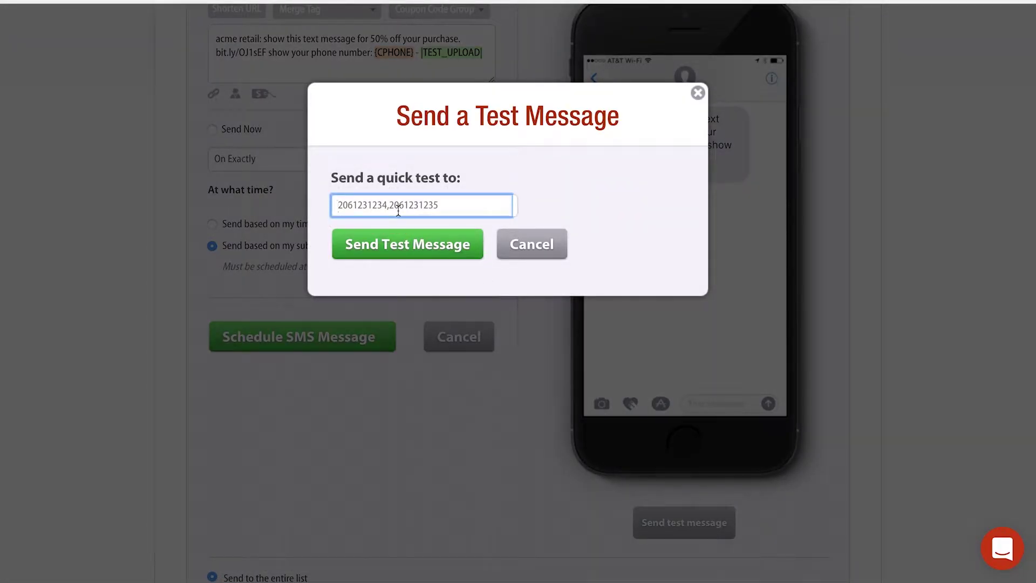
text(,)
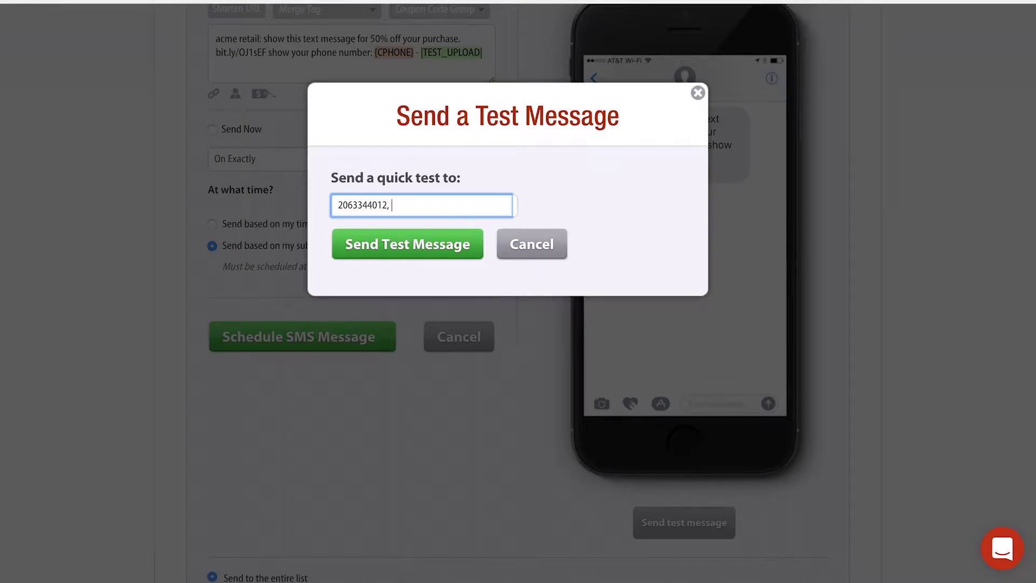
click(696, 96)
scroll(581, 181, down, 1)
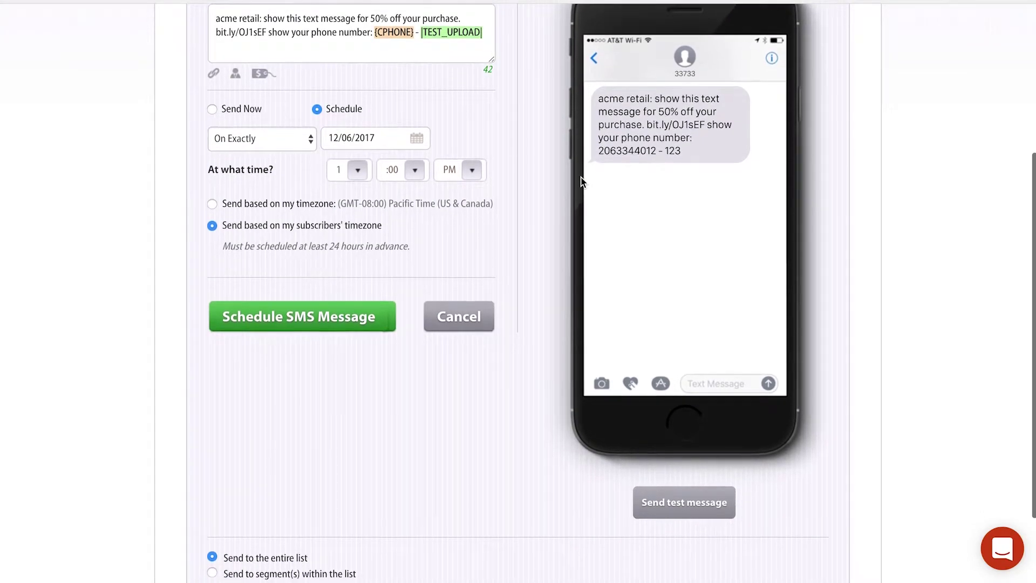
Target only a segment within the subscriber list instead of the whole list
scroll(580, 181, down, 2)
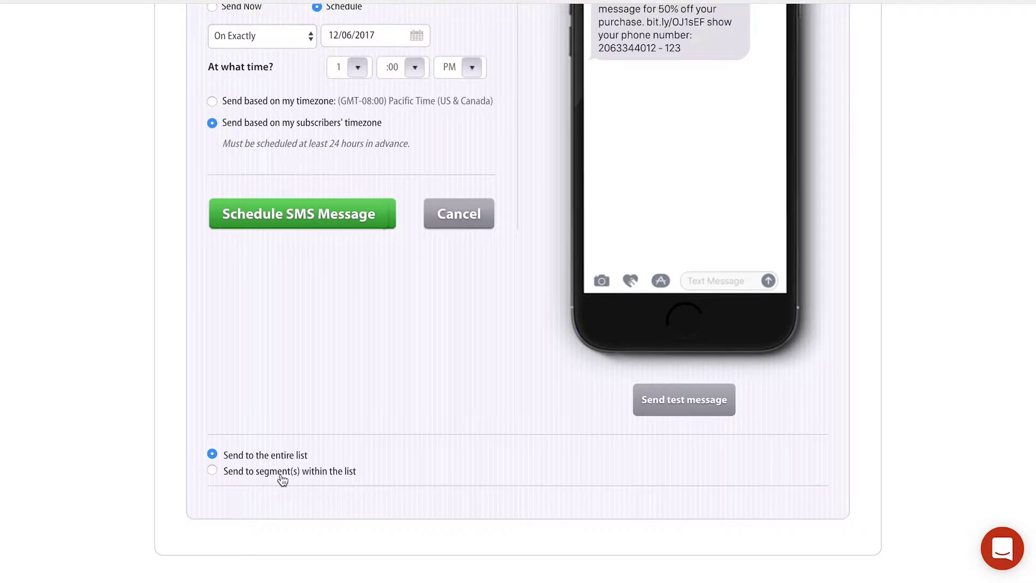
click(212, 470)
scroll(213, 475, down, 1)
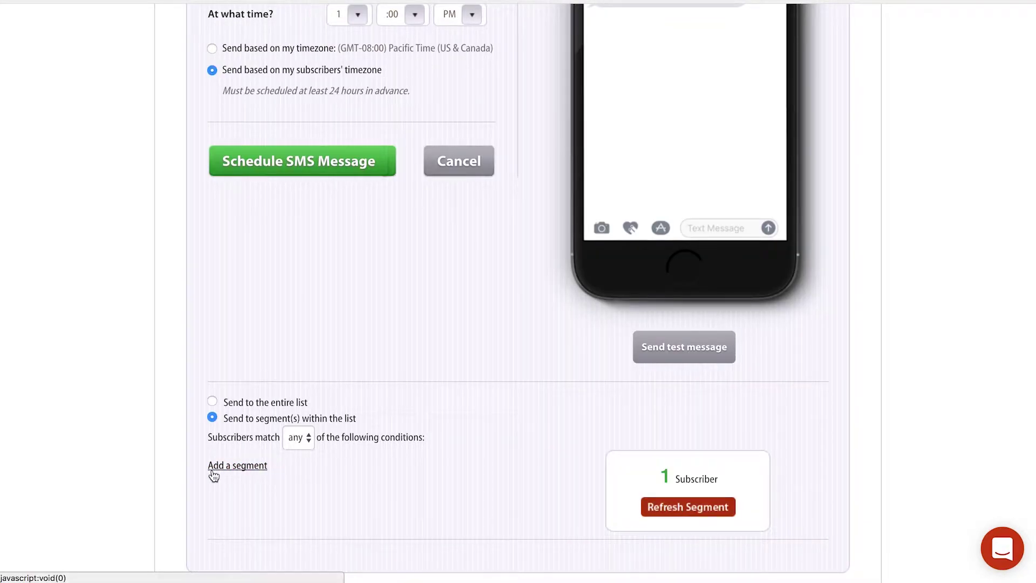
scroll(214, 475, down, 2)
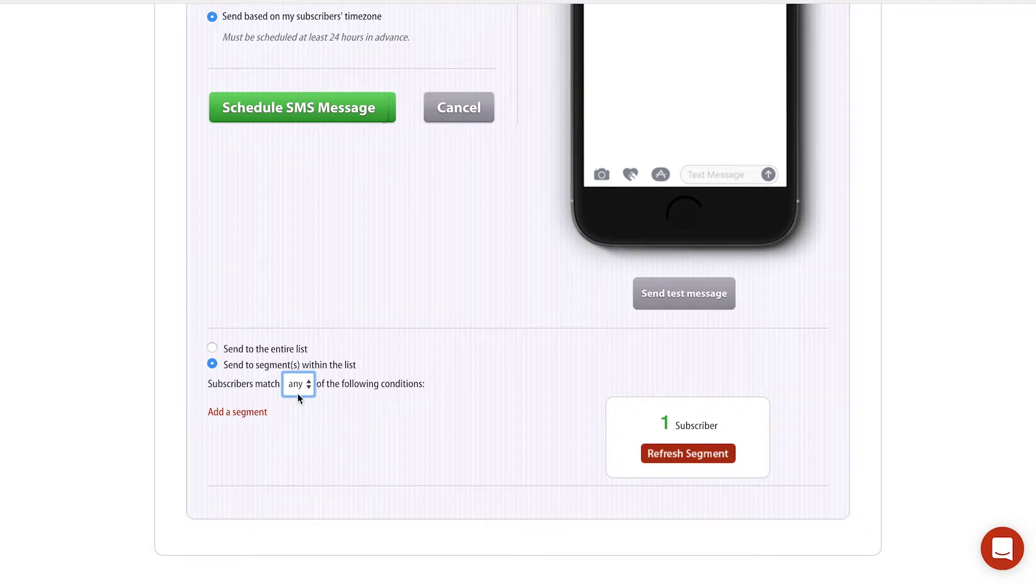
Add a segment condition filtering subscribers whose State is California
click(249, 413)
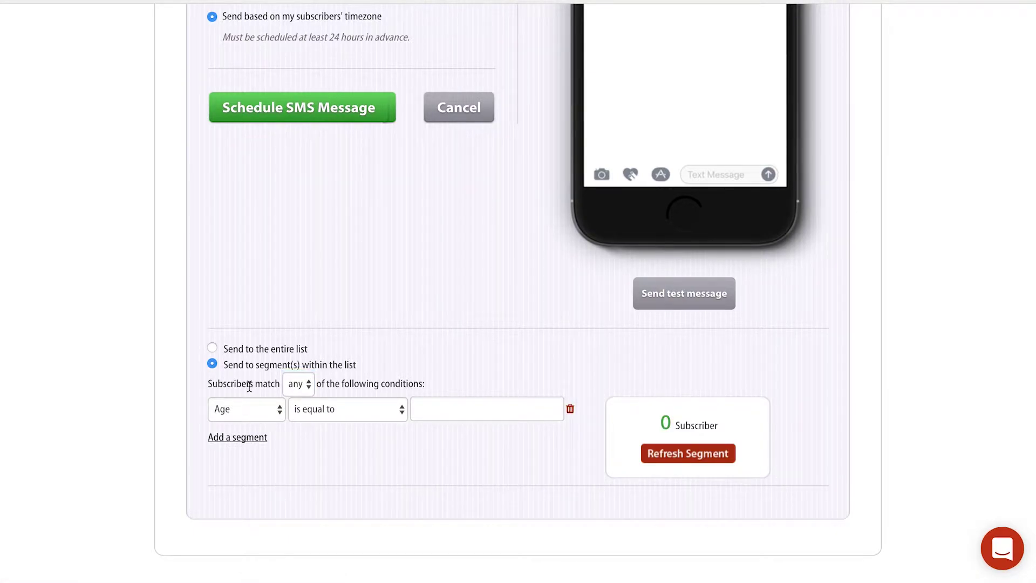
click(241, 404)
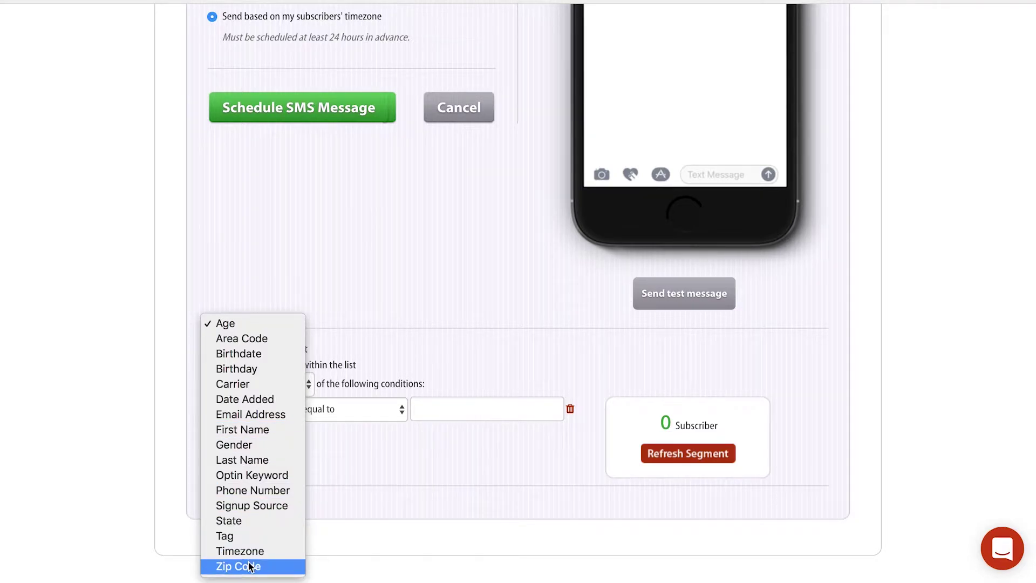
click(238, 520)
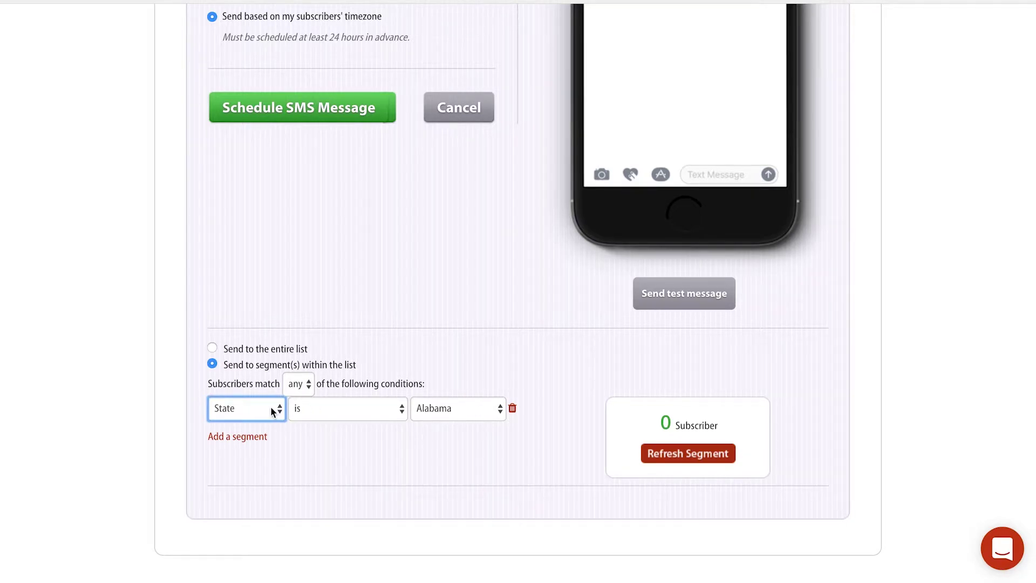
click(458, 407)
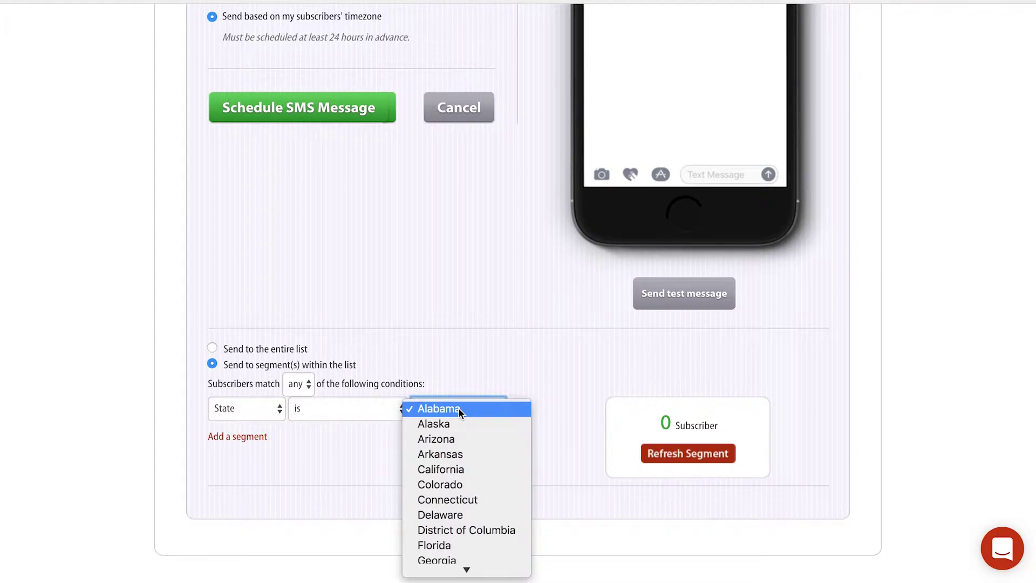
click(460, 470)
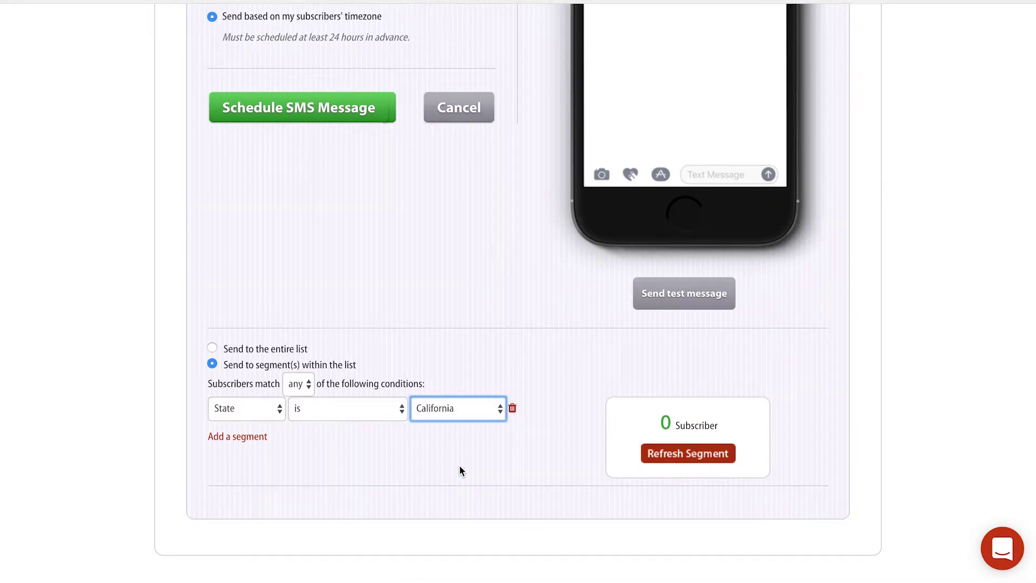
Add a second condition Age is less than 32, with subscribers matching all conditions
click(240, 437)
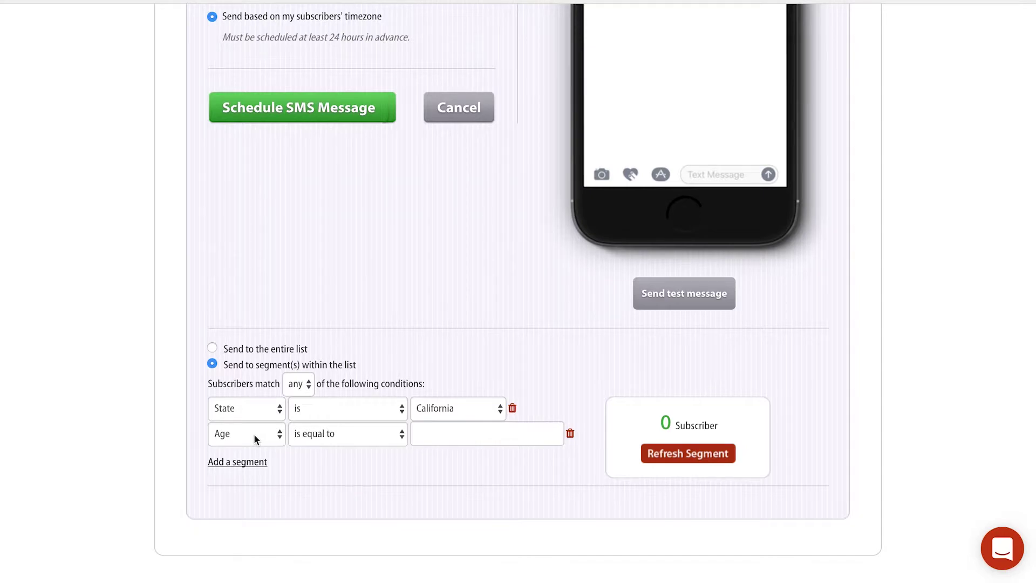
click(341, 432)
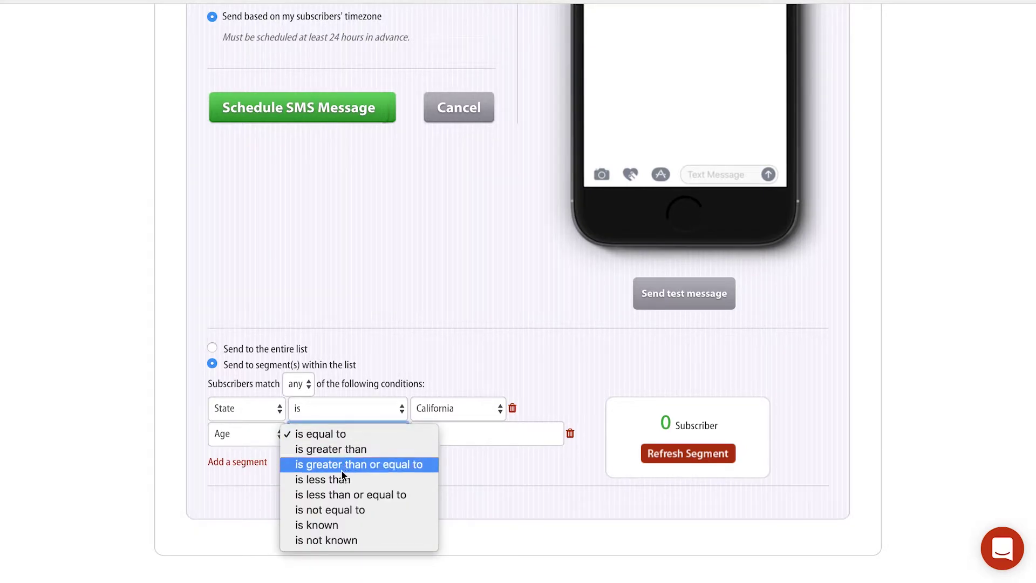
click(413, 441)
click(464, 424)
text(32)
click(515, 491)
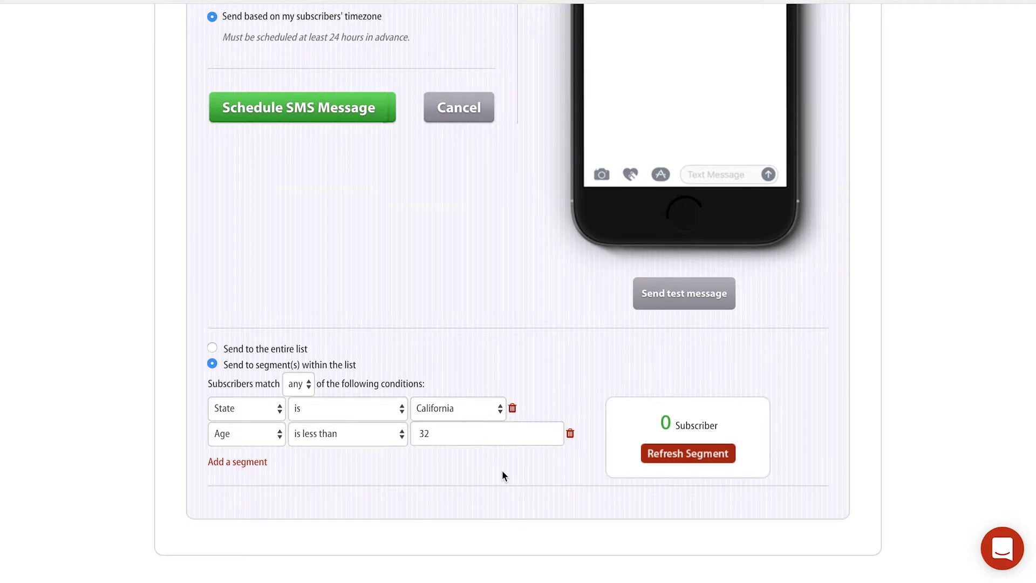
click(298, 384)
Switch Subscribers match to any and add three more Age condition rows
click(299, 384)
click(302, 399)
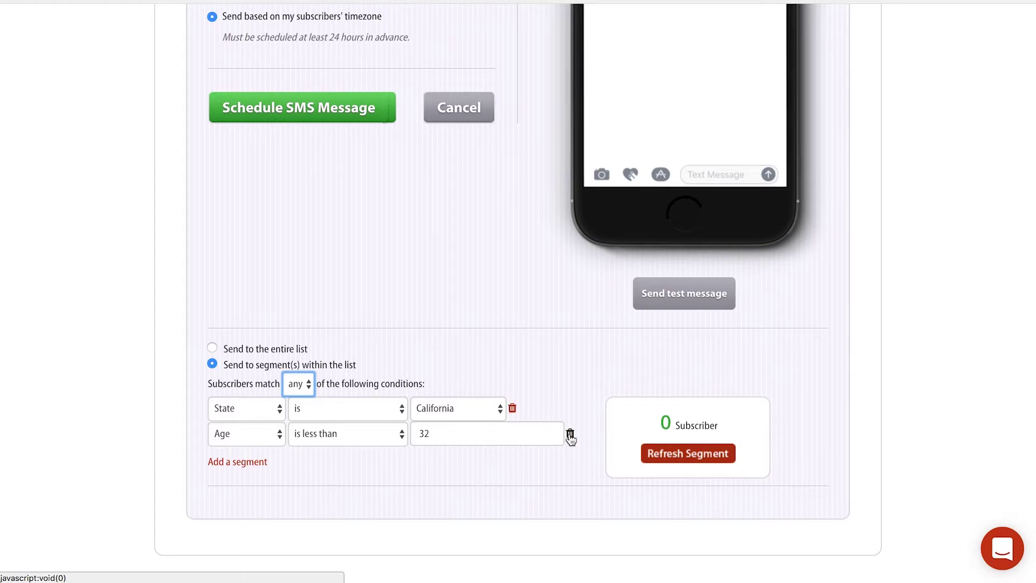
click(251, 462)
scroll(251, 462, down, 1)
click(242, 480)
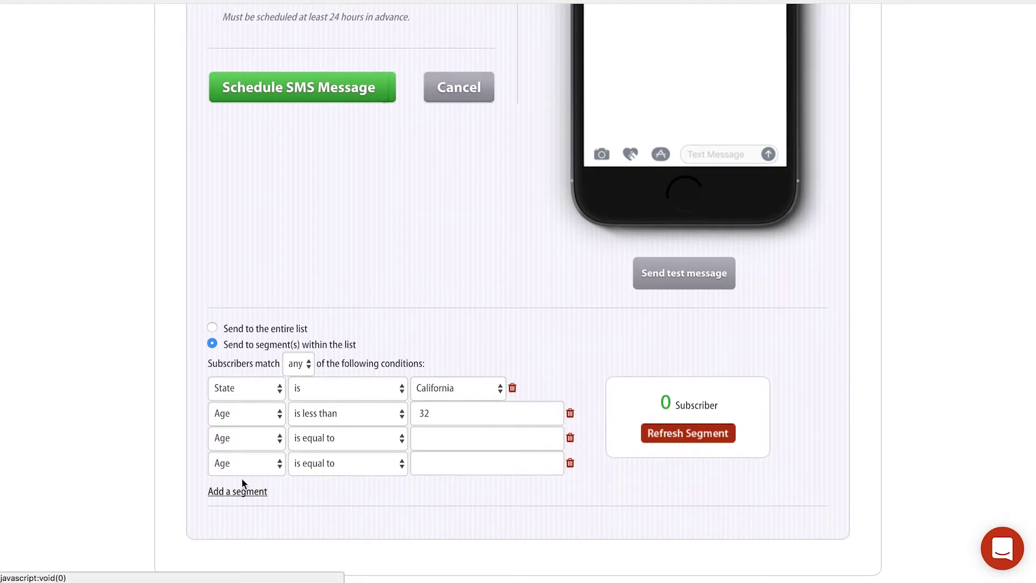
click(241, 492)
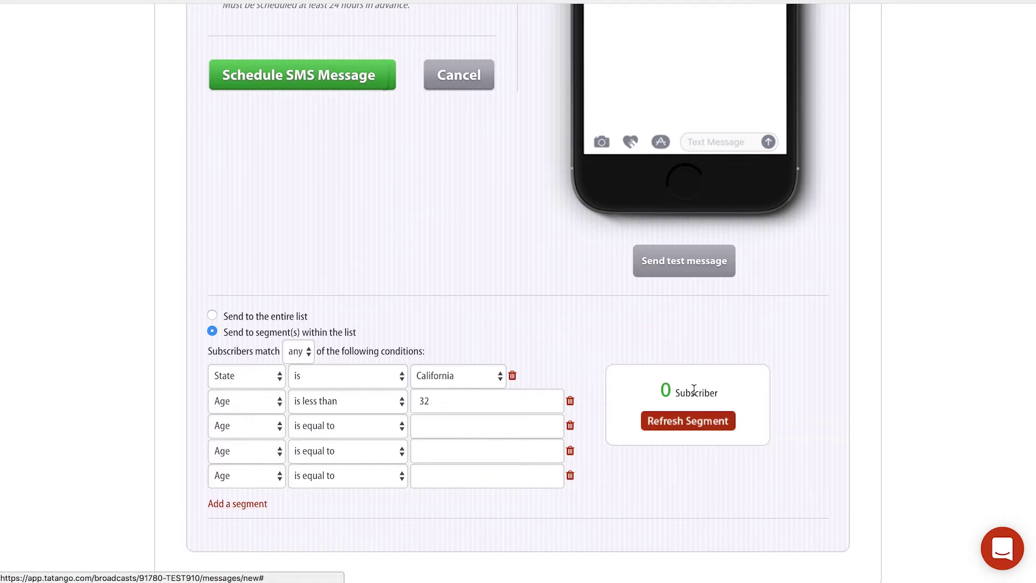
Delete the three empty Age rows, leaving State California and Age under 32
drag(656, 393, 725, 398)
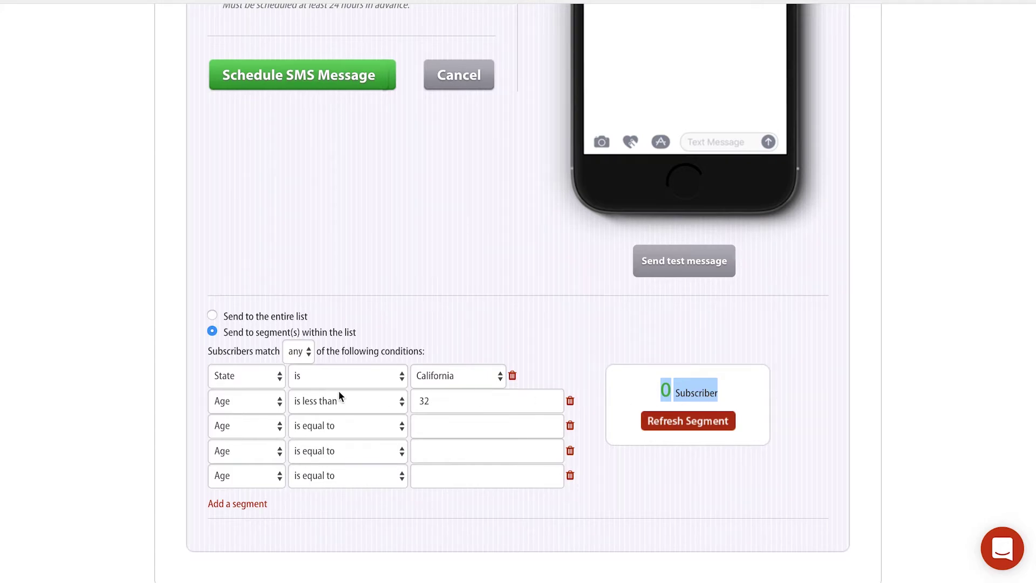
click(570, 426)
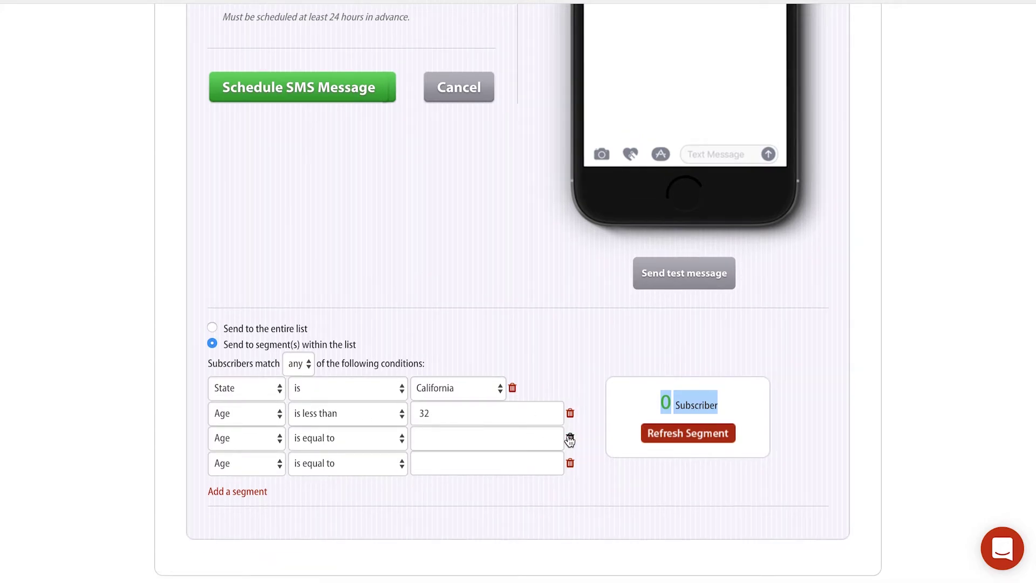
click(569, 436)
click(570, 453)
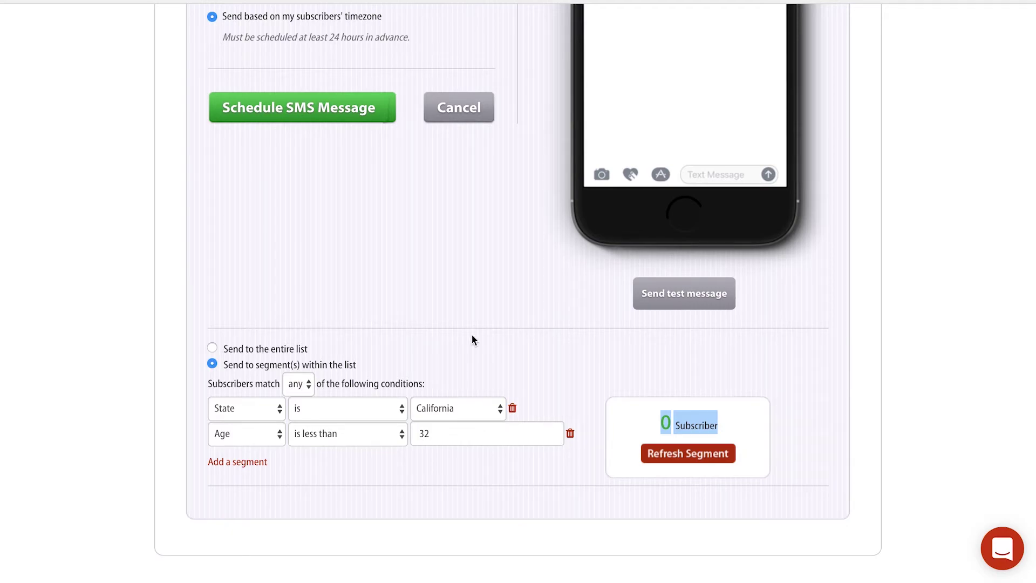
scroll(471, 334, up, 3)
Review the broadcast, close the test message sender unsent, and schedule the SMS message
scroll(471, 335, up, 2)
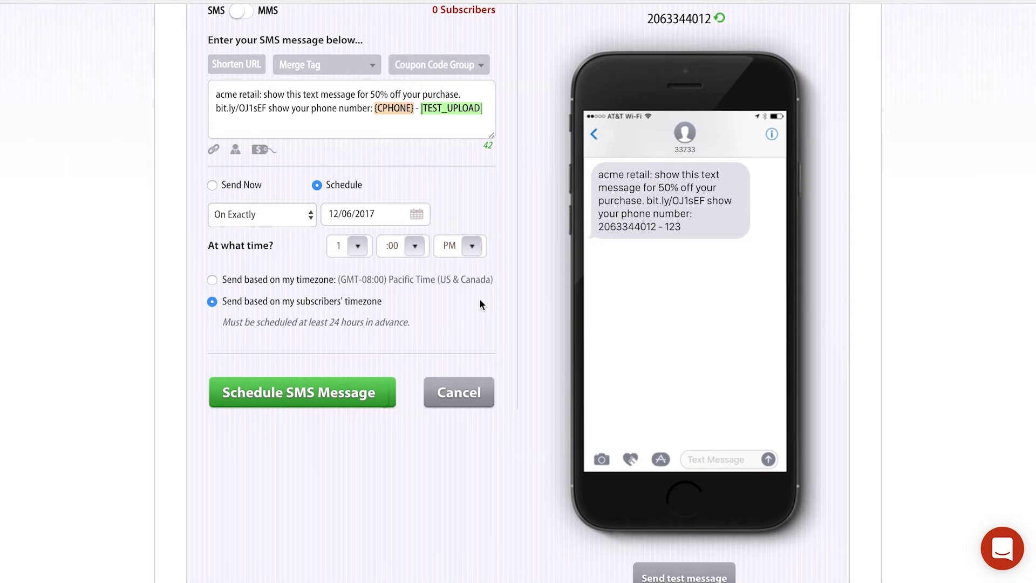
scroll(479, 299, down, 5)
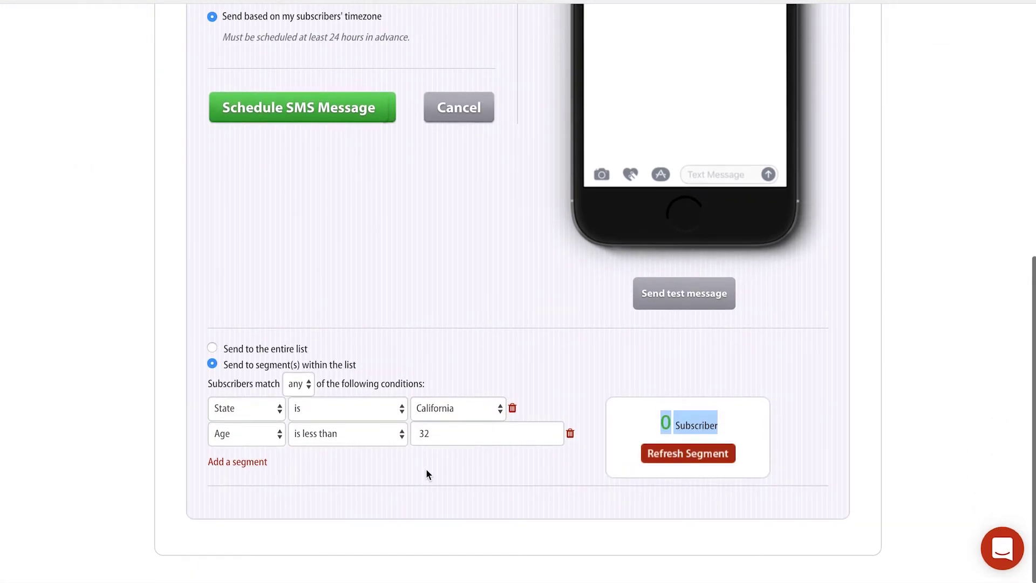
scroll(426, 468, up, 1)
scroll(426, 468, up, 2)
click(672, 413)
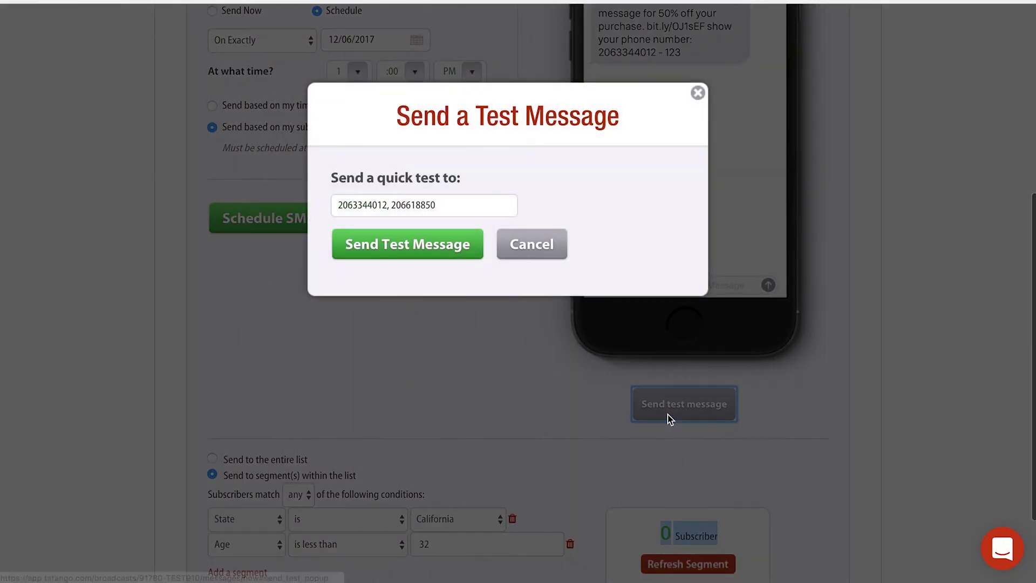
click(694, 103)
scroll(559, 292, up, 3)
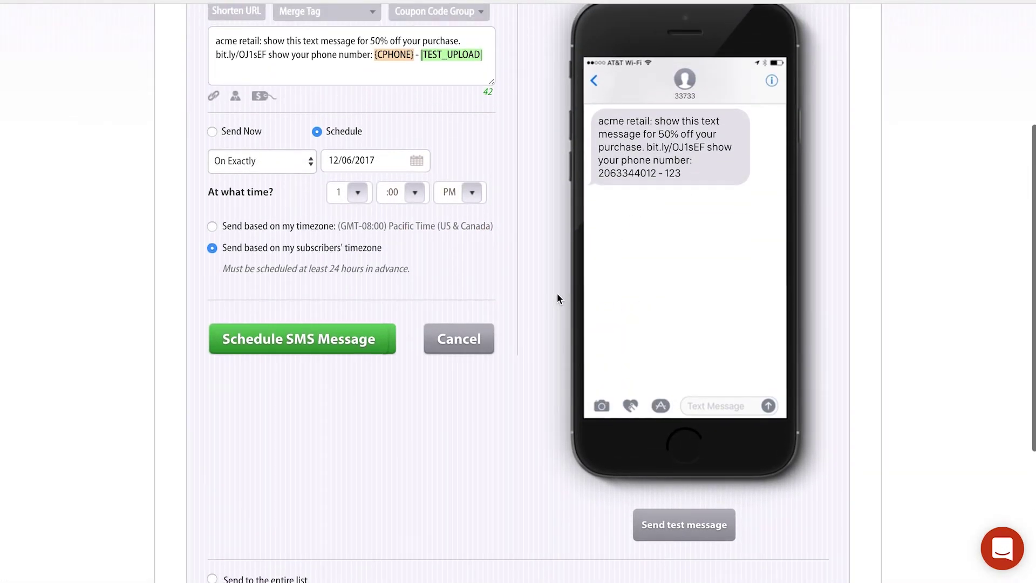
click(347, 341)
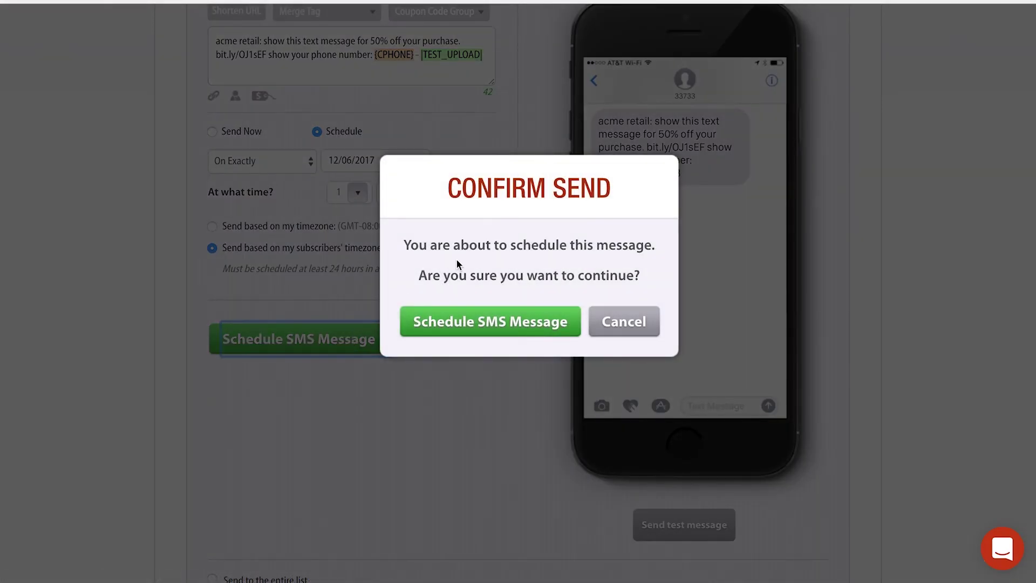